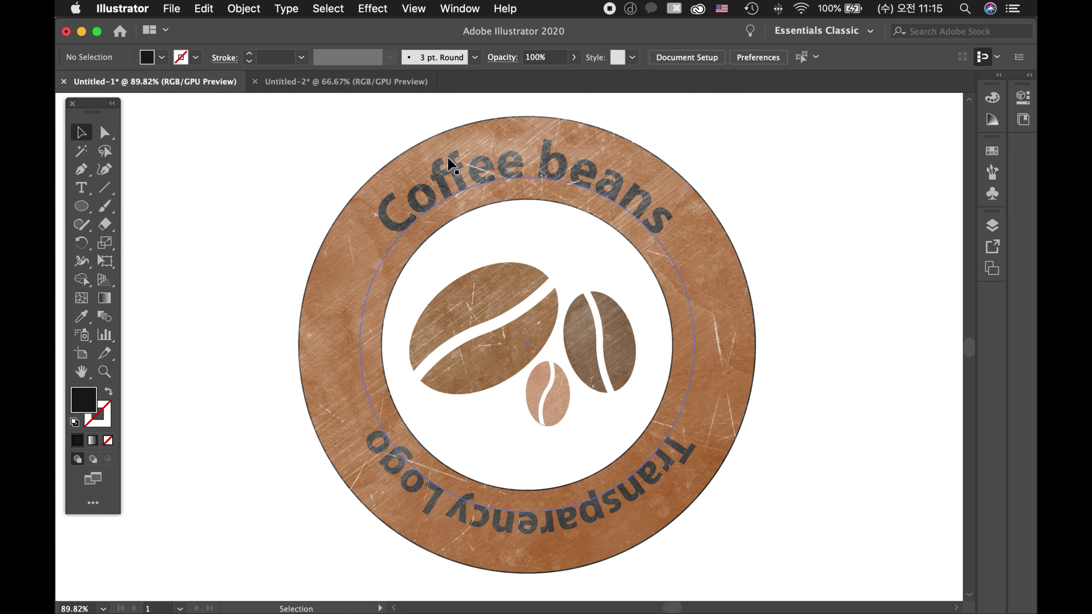
- Save the scratched metal texture from Chrome's 'texture' image results as a JPG, then return to Illustrator
{"action": "key", "text": "super+Tab"}
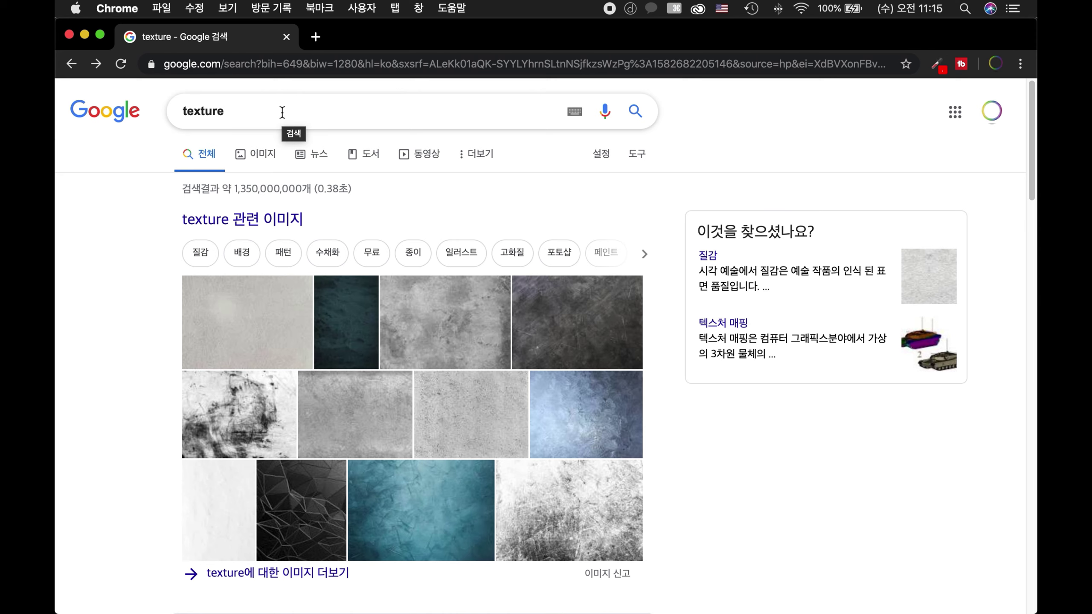
{"action": "left_click", "coordinate": [269, 167]}
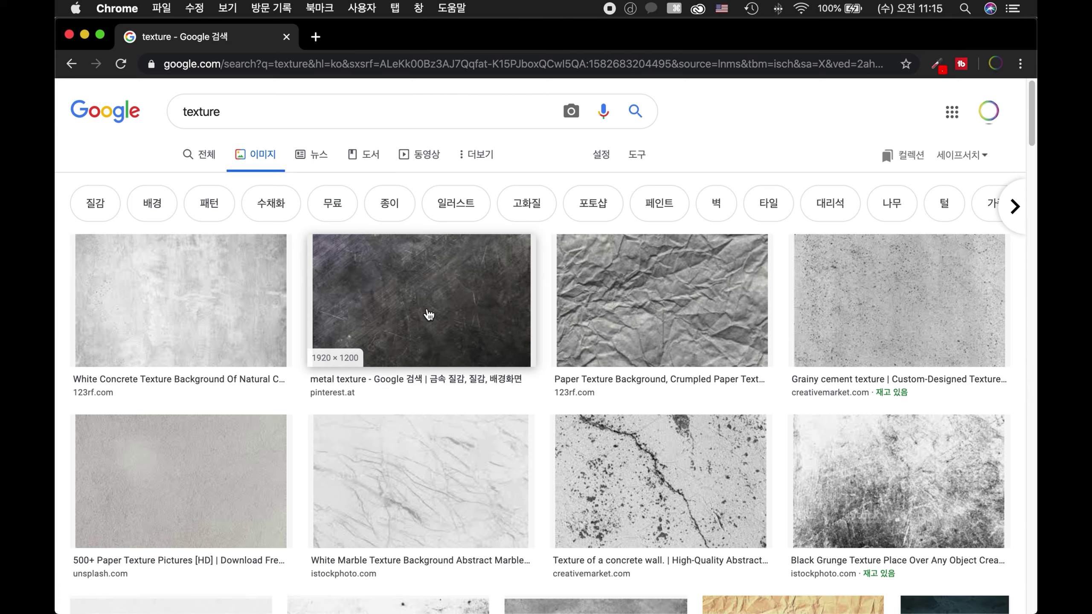
{"action": "left_click", "coordinate": [426, 311]}
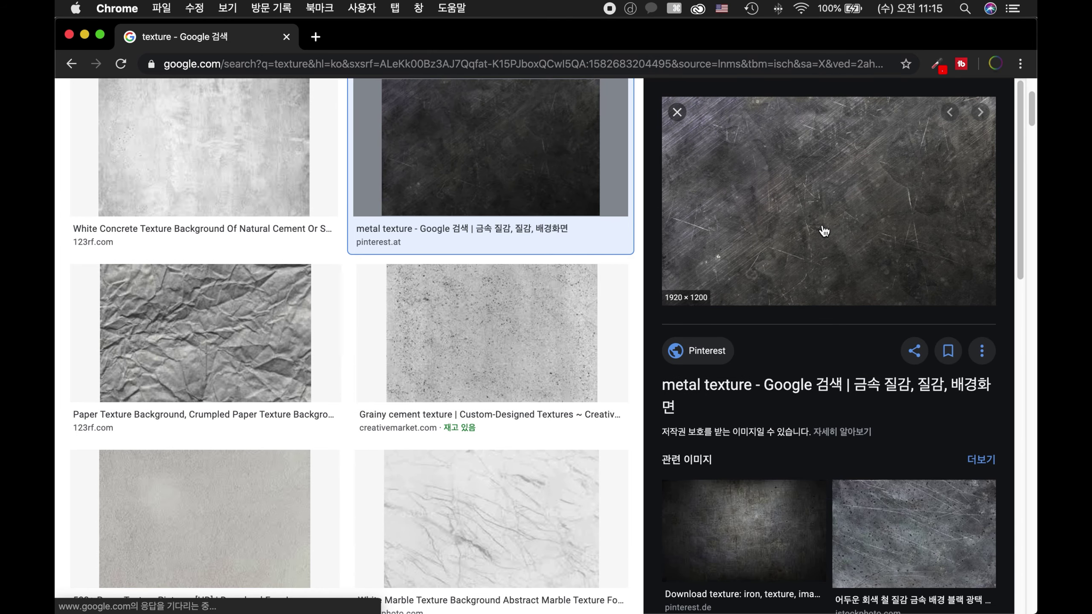
{"action": "right_click", "coordinate": [823, 225]}
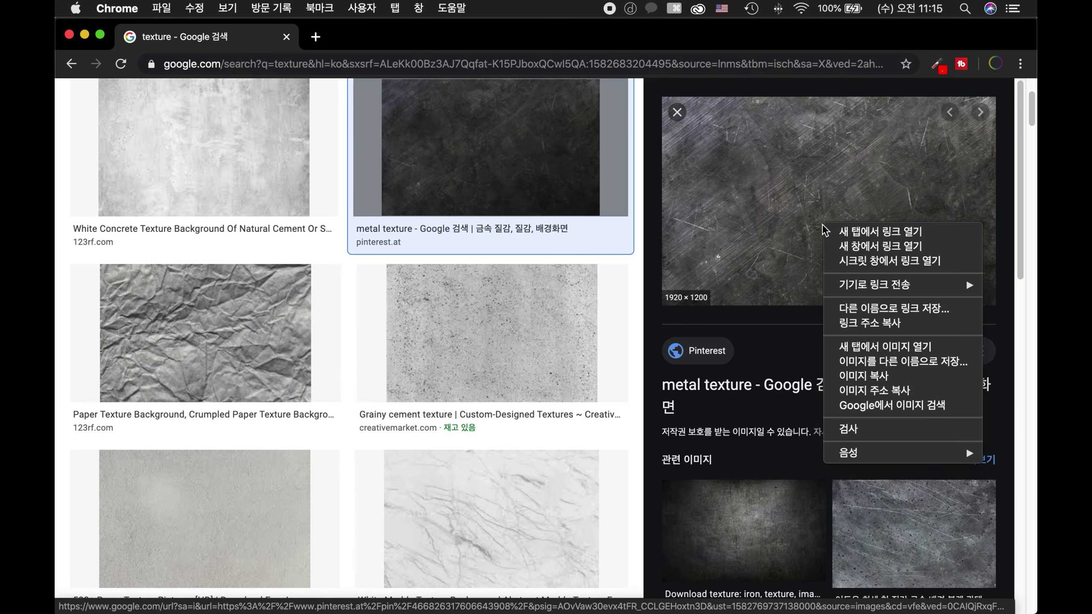
{"action": "left_click", "coordinate": [895, 363]}
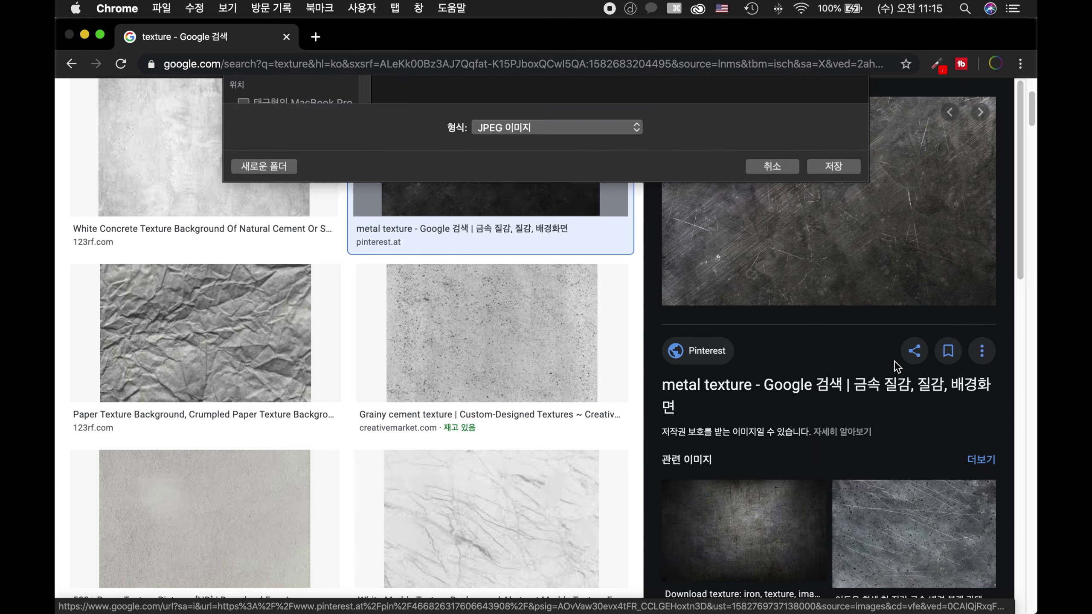
{"action": "key", "text": "Return"}
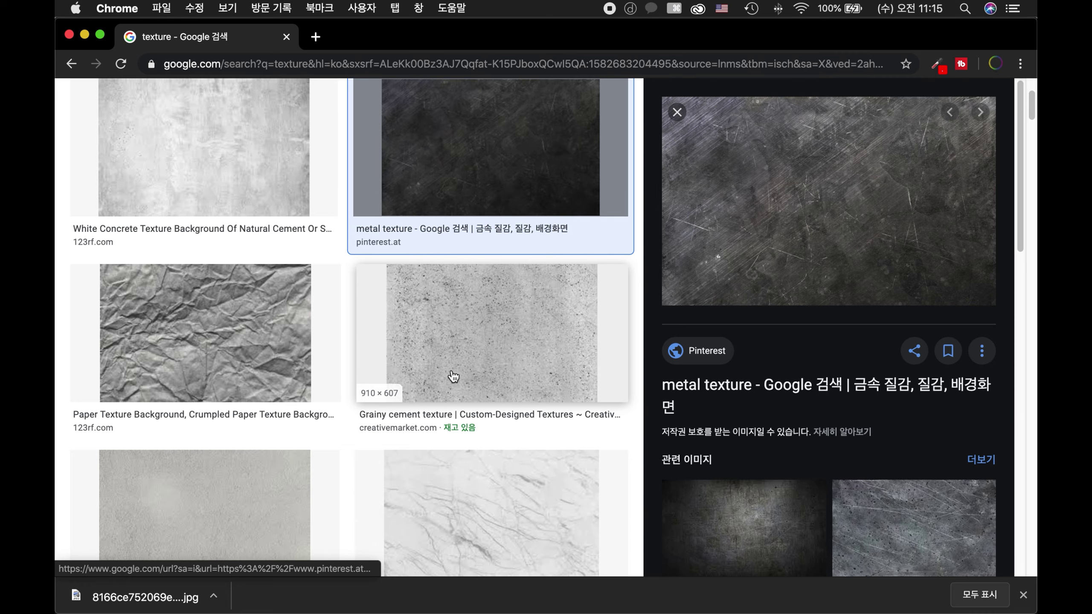
{"action": "key", "text": "super+Tab"}
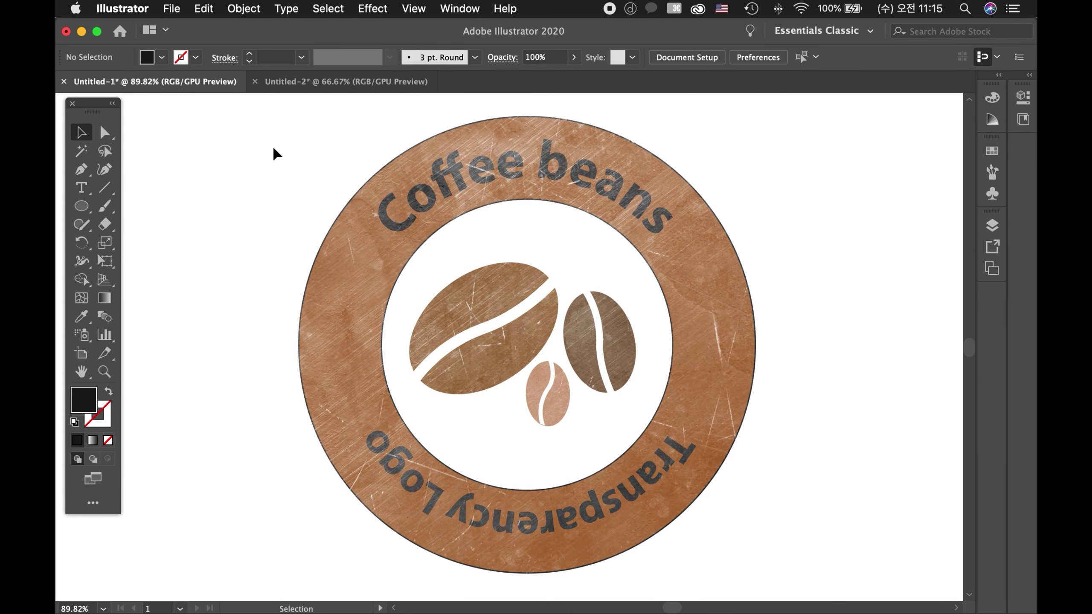
- Delete the coffee-beans logo and draw a black rectangle across the artboard
{"action": "left_click_drag", "start_coordinate": [281, 137], "coordinate": [691, 552]}
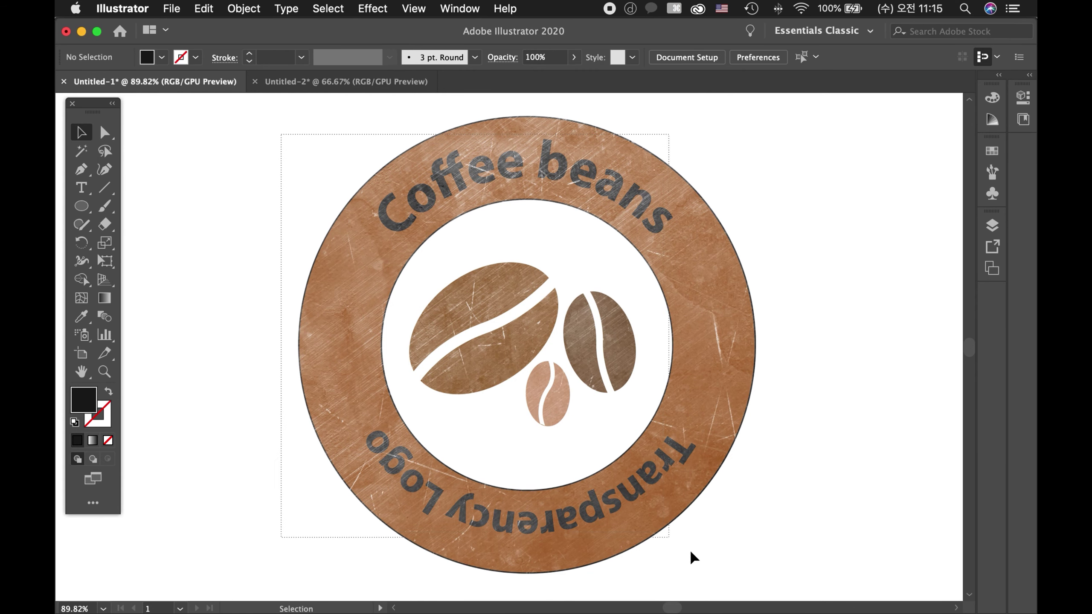
{"action": "key", "text": "Delete"}
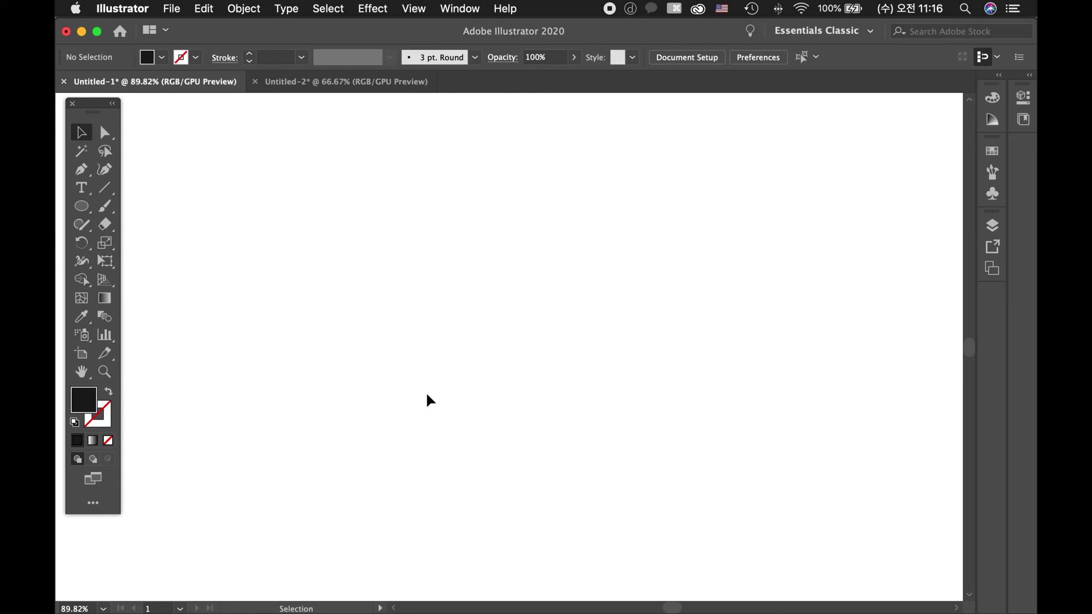
{"action": "key", "text": "m"}
{"action": "key", "text": "v"}
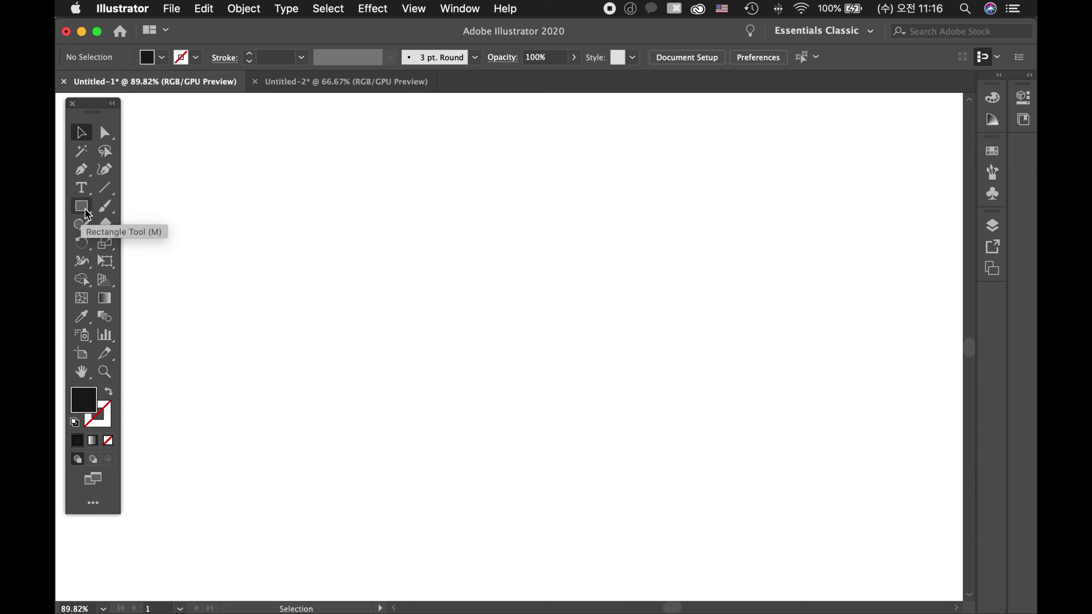
{"action": "left_click", "coordinate": [82, 208]}
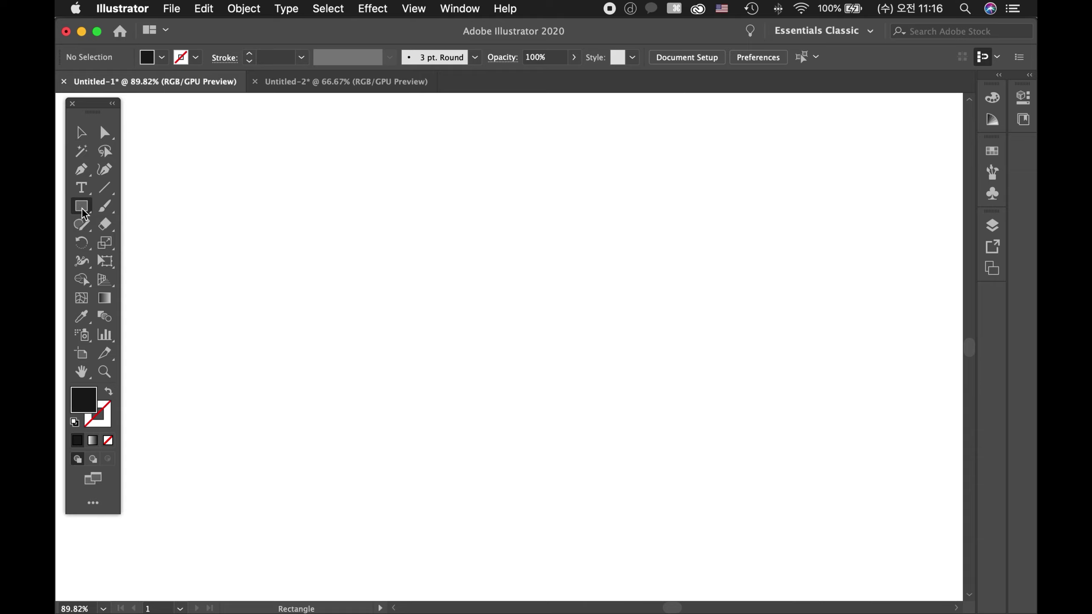
{"action": "mouse_move", "coordinate": [307, 195]}
{"action": "left_mouse_down"}
{"action": "mouse_move", "coordinate": [725, 536]}
{"action": "mouse_move", "coordinate": [762, 536]}
{"action": "left_mouse_up"}
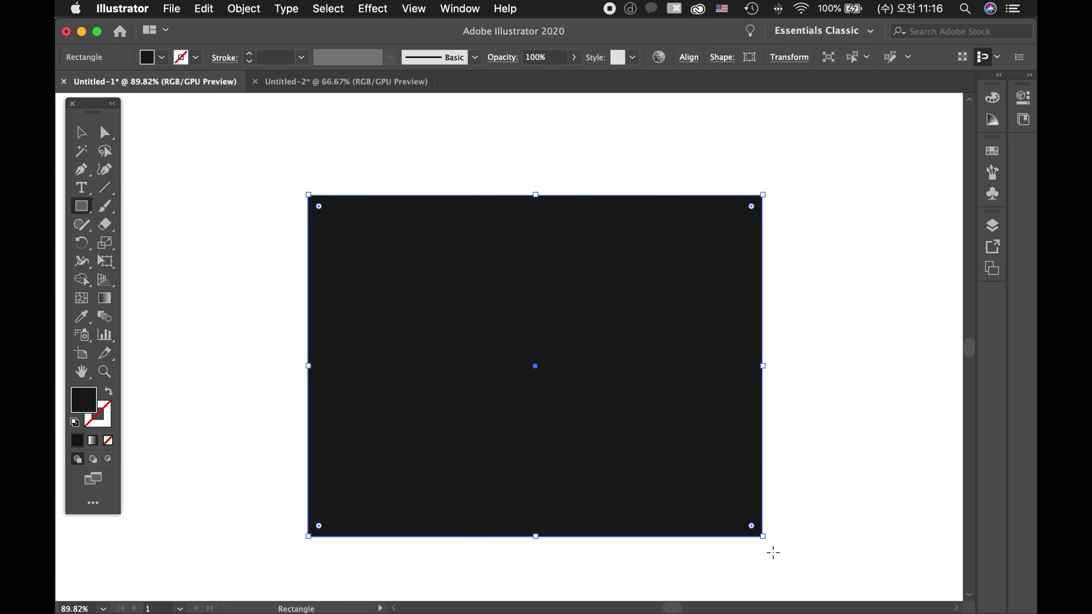
- Place the downloaded metal texture JPG over the rectangle and enlarge it around its centre
{"action": "key", "text": "v"}
{"action": "left_click", "coordinate": [765, 465]}
{"action": "key", "text": "super+v"}
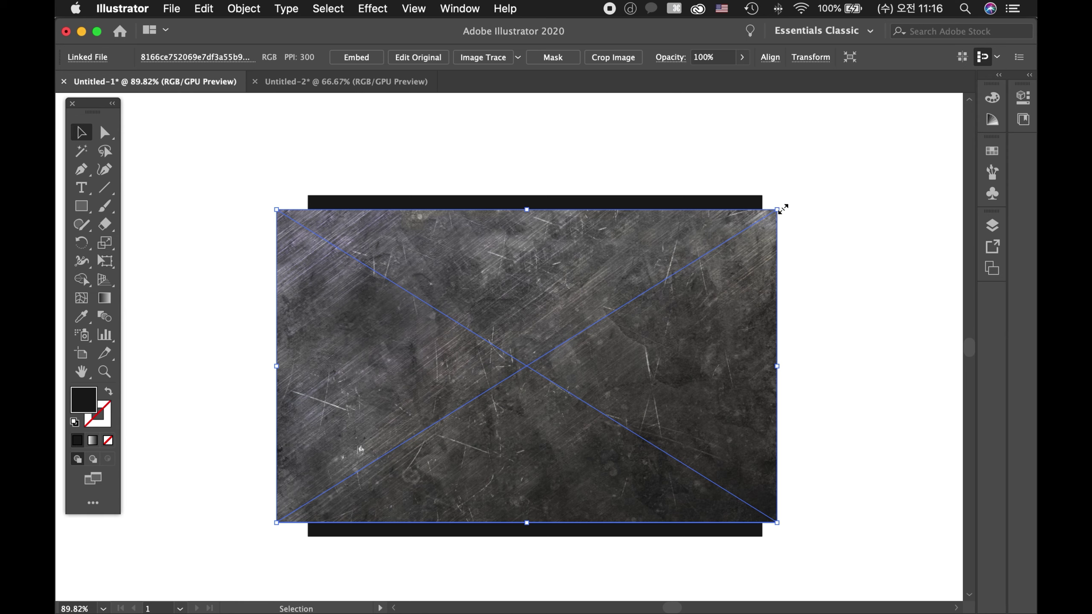
{"action": "left_click_drag", "start_coordinate": [776, 209], "coordinate": [836, 172]}
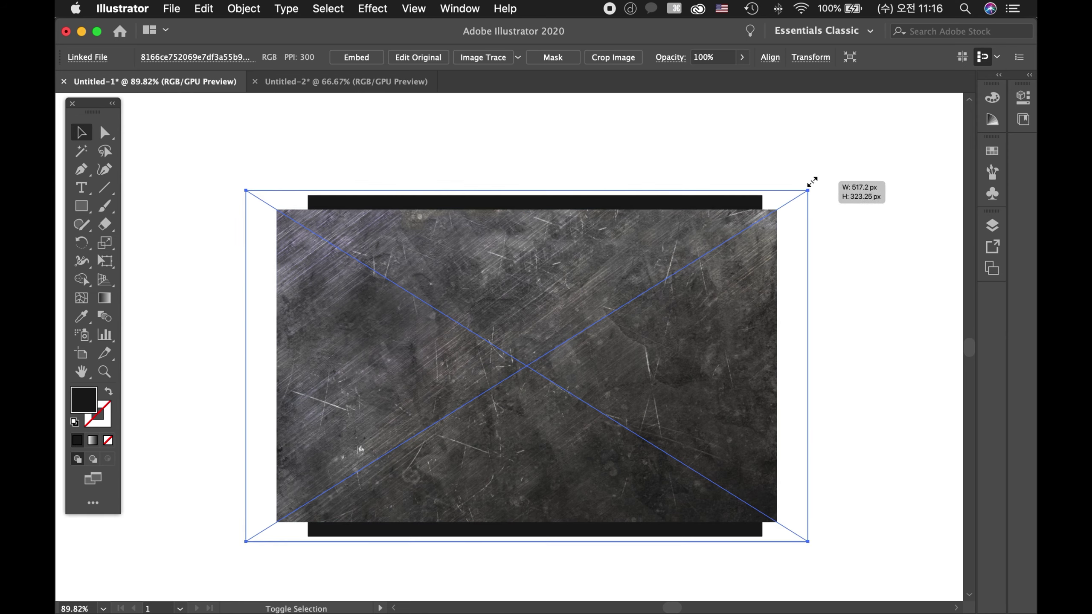
- Fill the rectangle with cyan 00DDE9 and move the texture image over it
{"action": "left_click", "coordinate": [671, 144]}
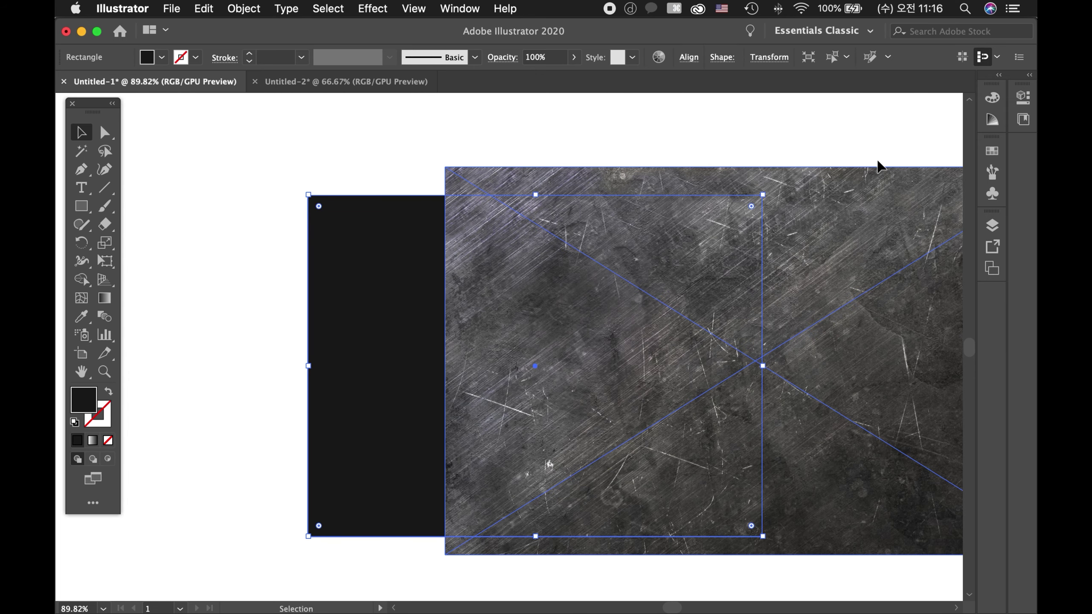
{"action": "left_click", "coordinate": [992, 98]}
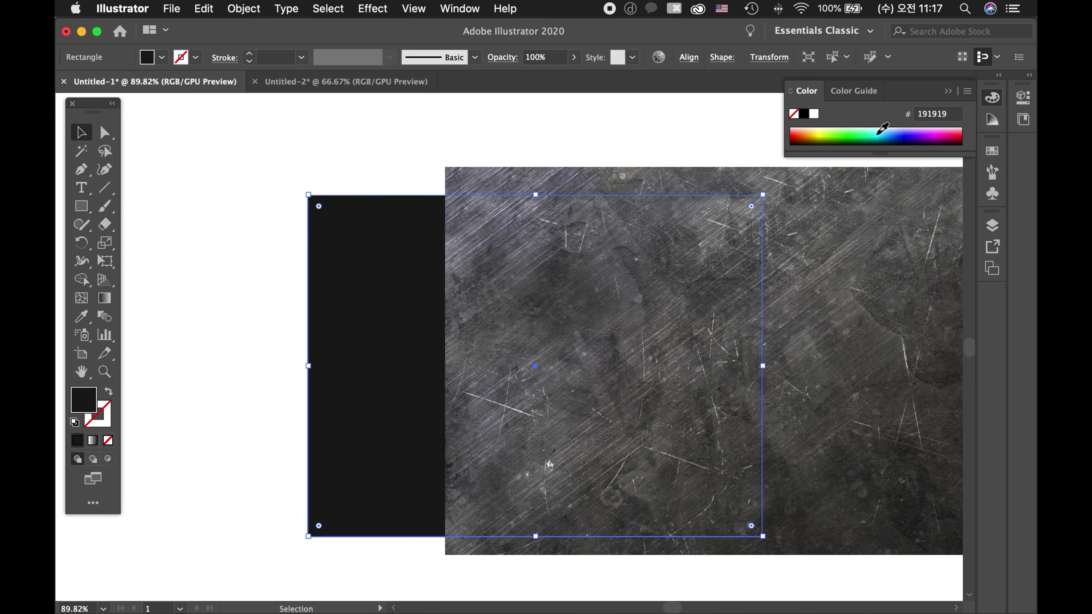
{"action": "left_click_drag", "start_coordinate": [881, 129], "coordinate": [879, 130]}
{"action": "left_click", "coordinate": [373, 171]}
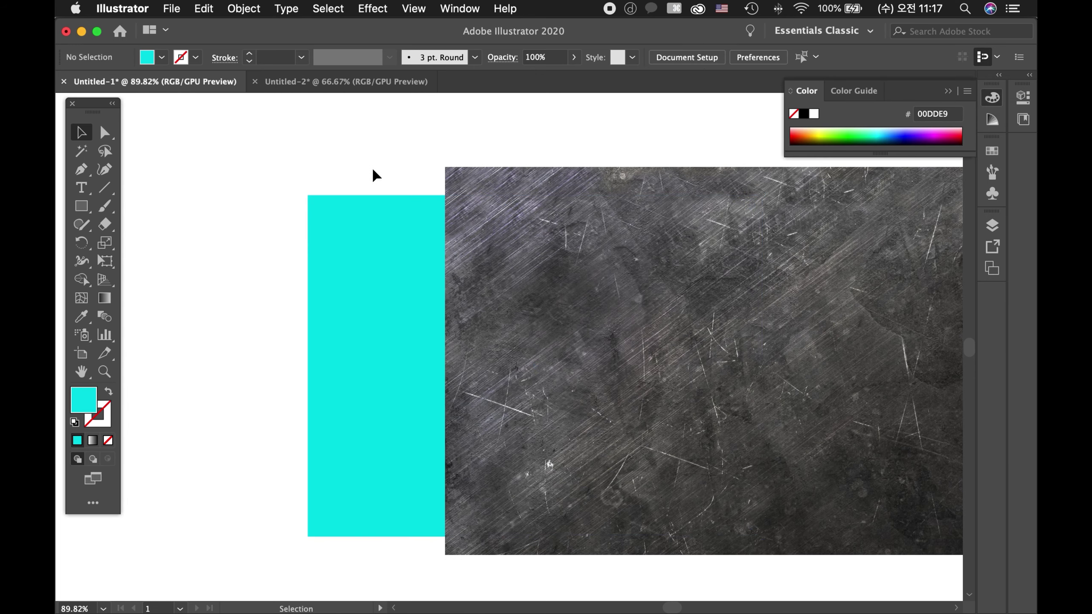
{"action": "left_click_drag", "start_coordinate": [773, 365], "coordinate": [581, 365]}
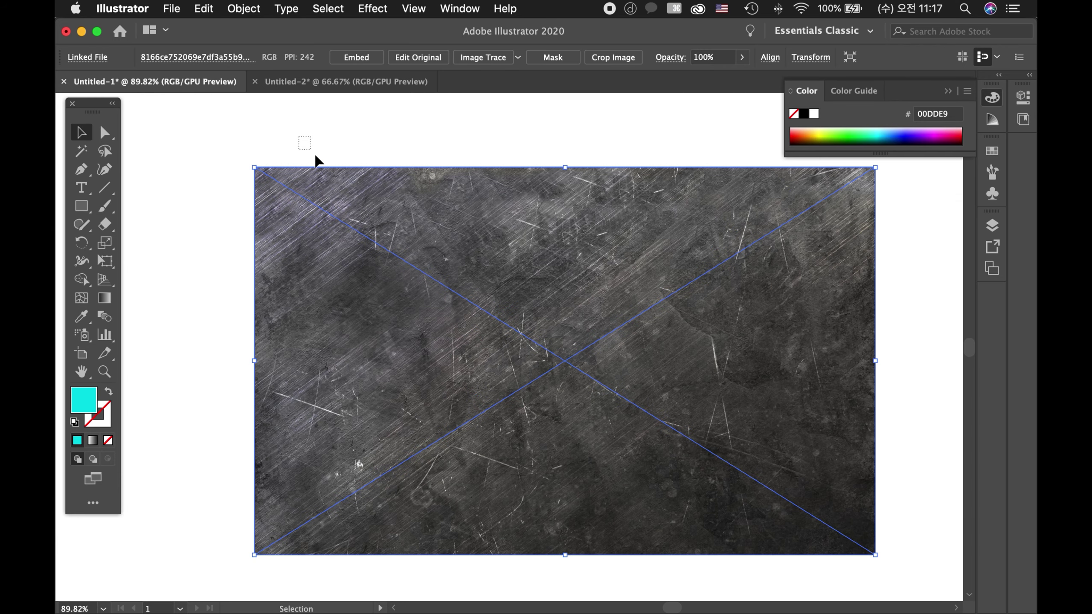
- Select the image and rectangle together and make an opacity mask in the Transparency panel
{"action": "left_click_drag", "start_coordinate": [316, 160], "coordinate": [791, 523]}
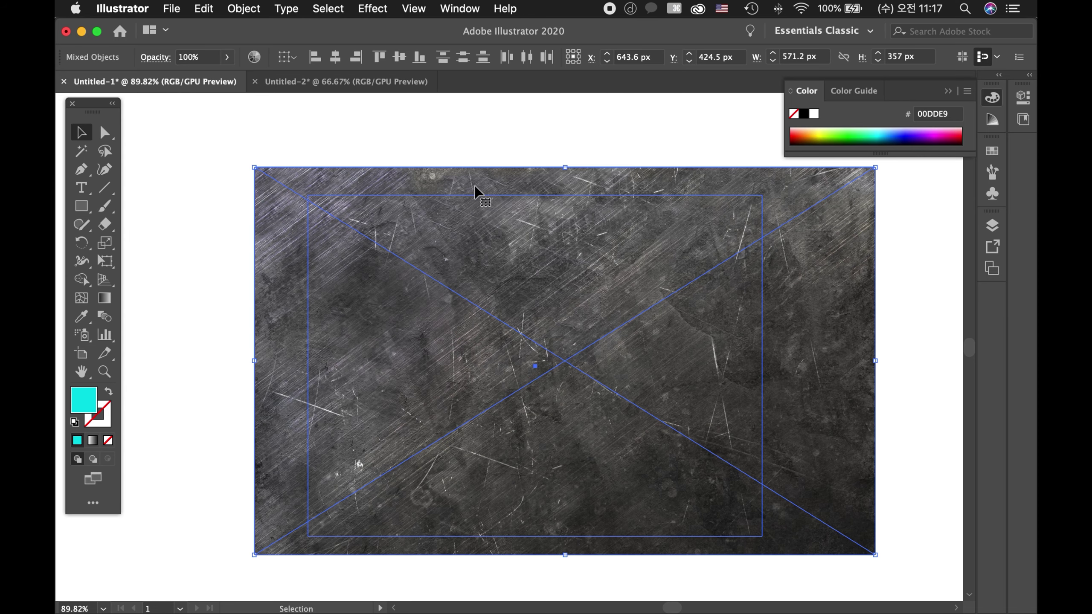
{"action": "left_click", "coordinate": [458, 8]}
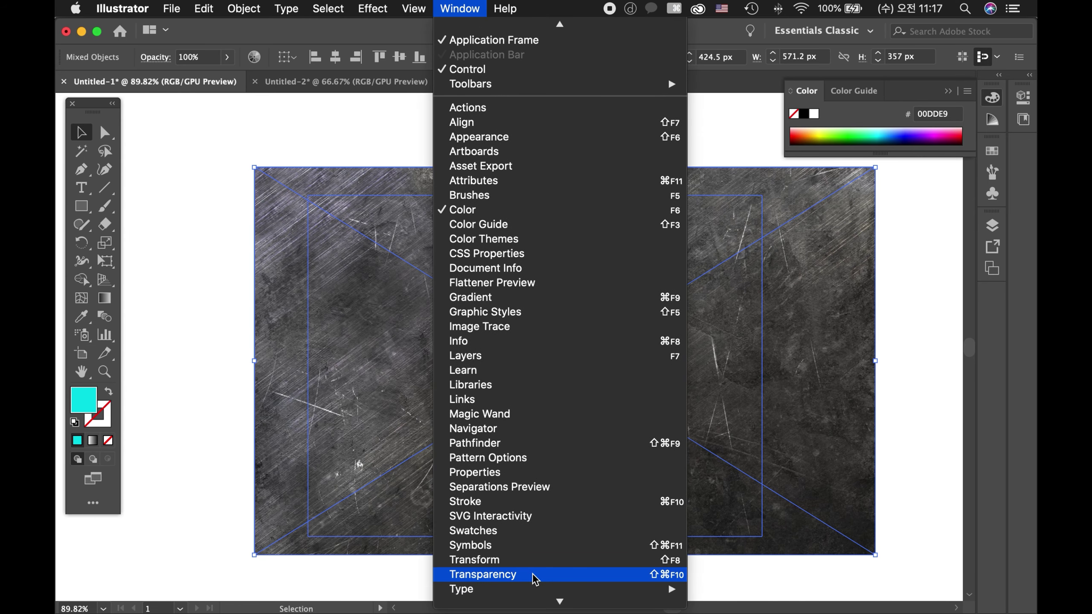
{"action": "left_click", "coordinate": [535, 576]}
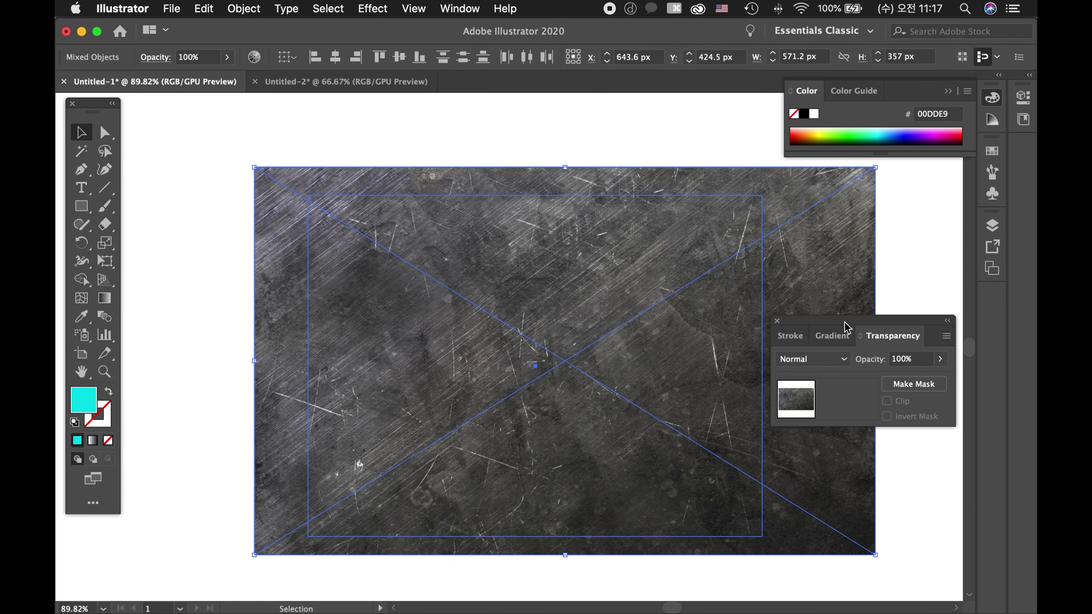
{"action": "left_click_drag", "start_coordinate": [845, 323], "coordinate": [865, 233]}
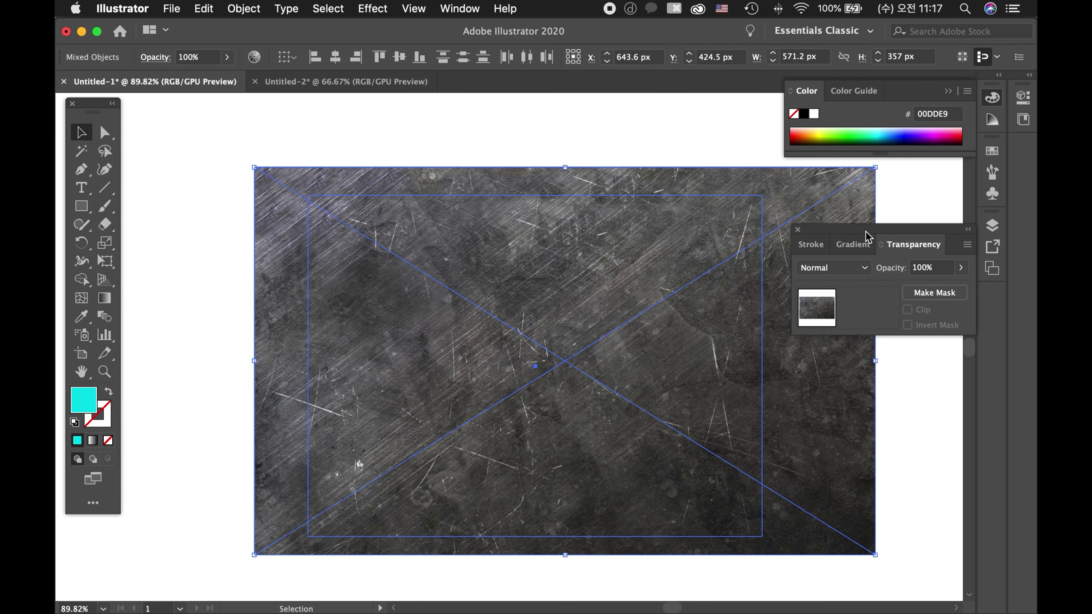
{"action": "left_click", "coordinate": [926, 293]}
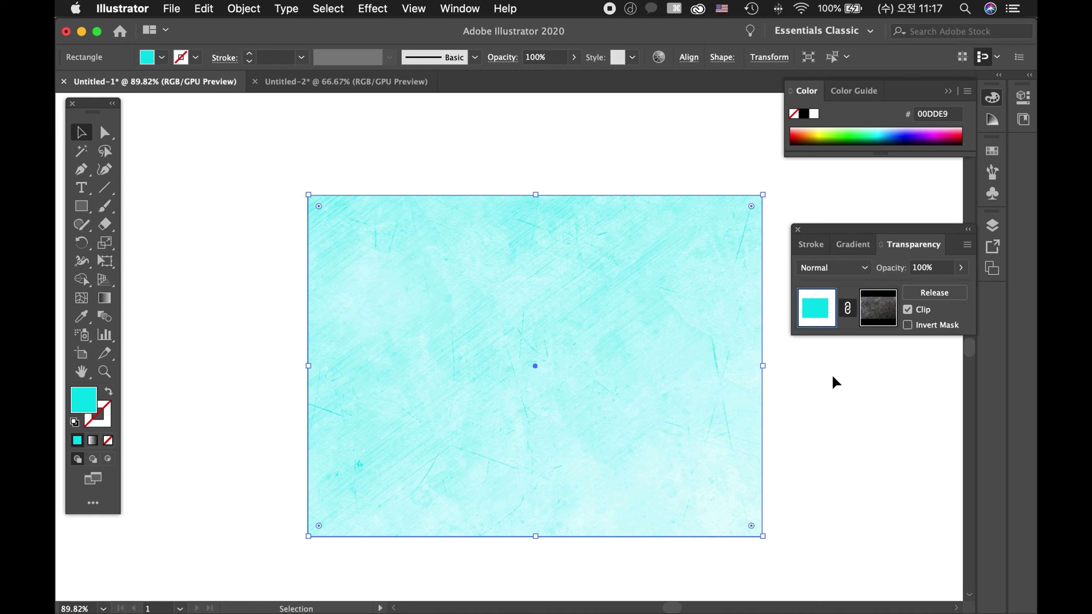
{"action": "scroll", "coordinate": [834, 336], "scroll_direction": "right", "scroll_amount": 2}
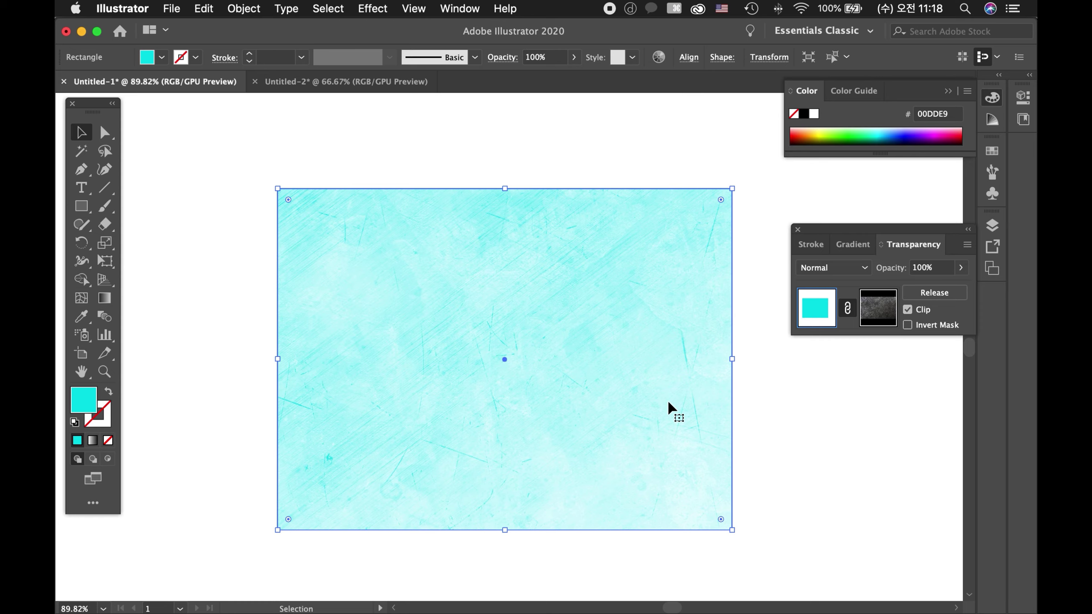
{"action": "scroll", "coordinate": [623, 395], "scroll_direction": "left", "scroll_amount": 2}
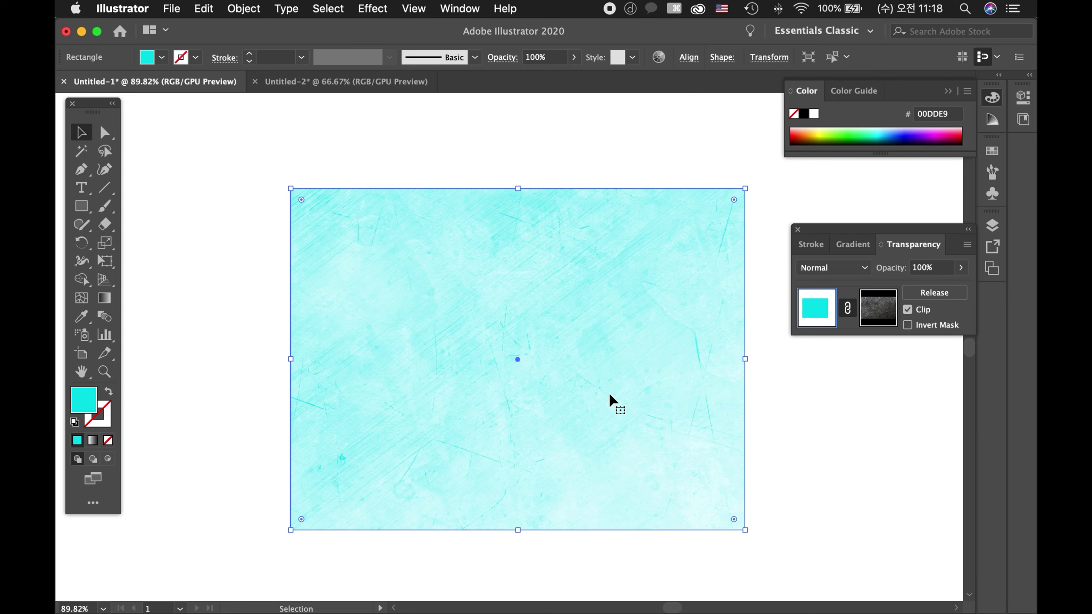
{"action": "scroll", "coordinate": [597, 366], "scroll_direction": "right", "scroll_amount": 2}
{"action": "scroll", "coordinate": [623, 366], "scroll_direction": "right", "scroll_amount": 1}
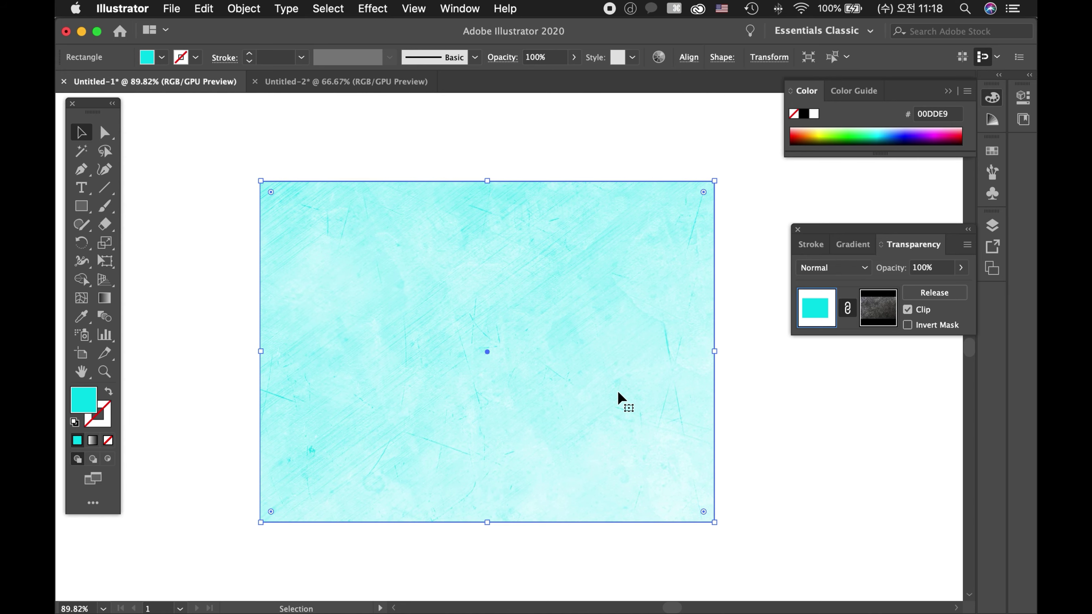
{"action": "scroll", "coordinate": [632, 381], "scroll_direction": "left", "scroll_amount": 3}
{"action": "scroll", "coordinate": [642, 379], "scroll_direction": "down", "scroll_amount": 1}
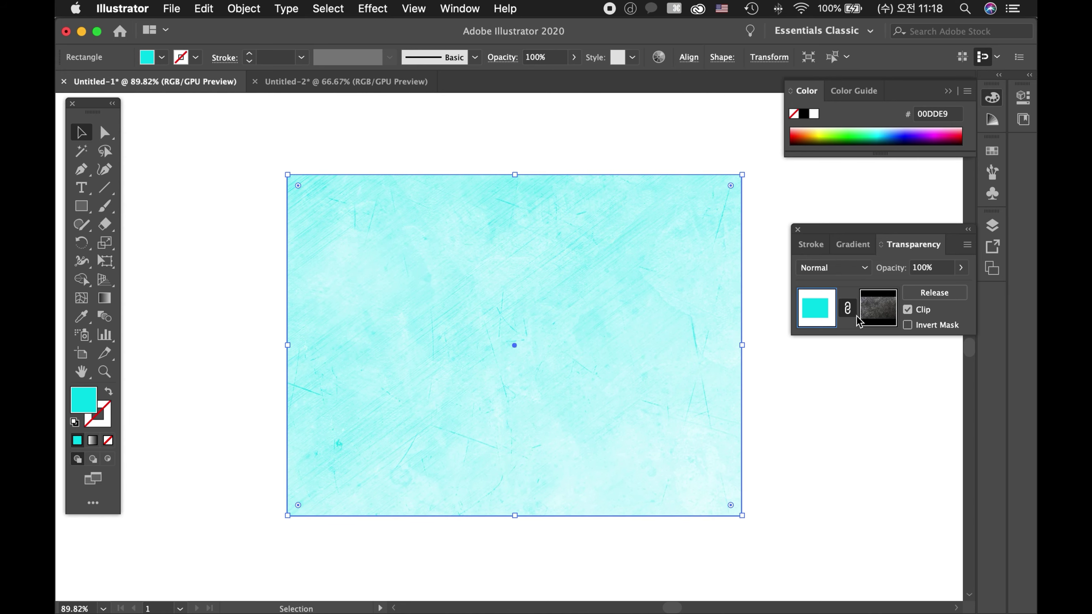
- Rotate the mask texture about 13 degrees and reposition it, then nudge the cyan rectangle up
{"action": "left_click", "coordinate": [878, 310]}
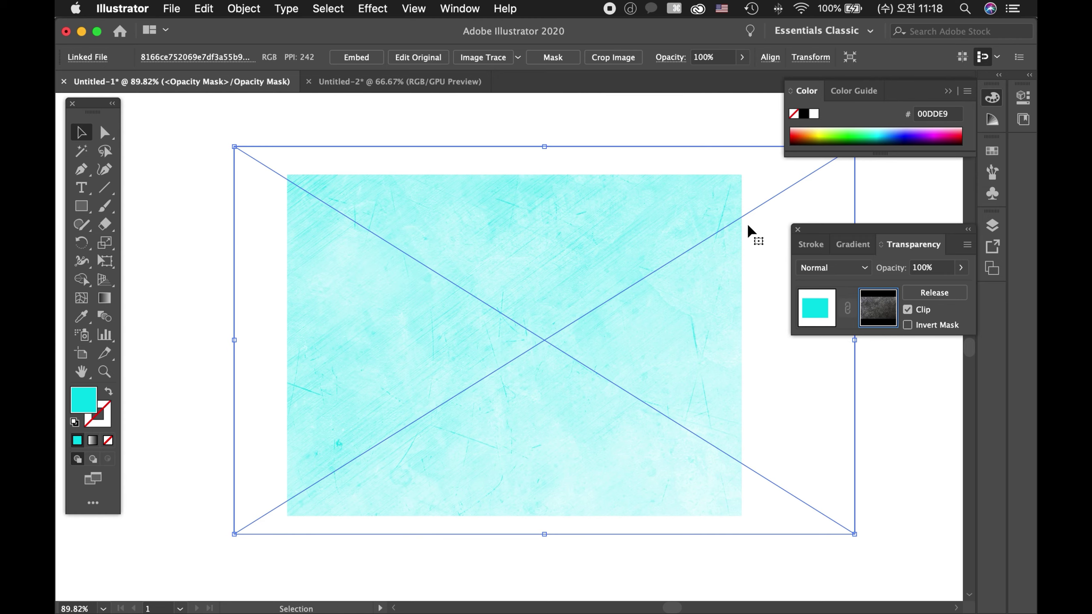
{"action": "left_click_drag", "start_coordinate": [230, 145], "coordinate": [322, 124]}
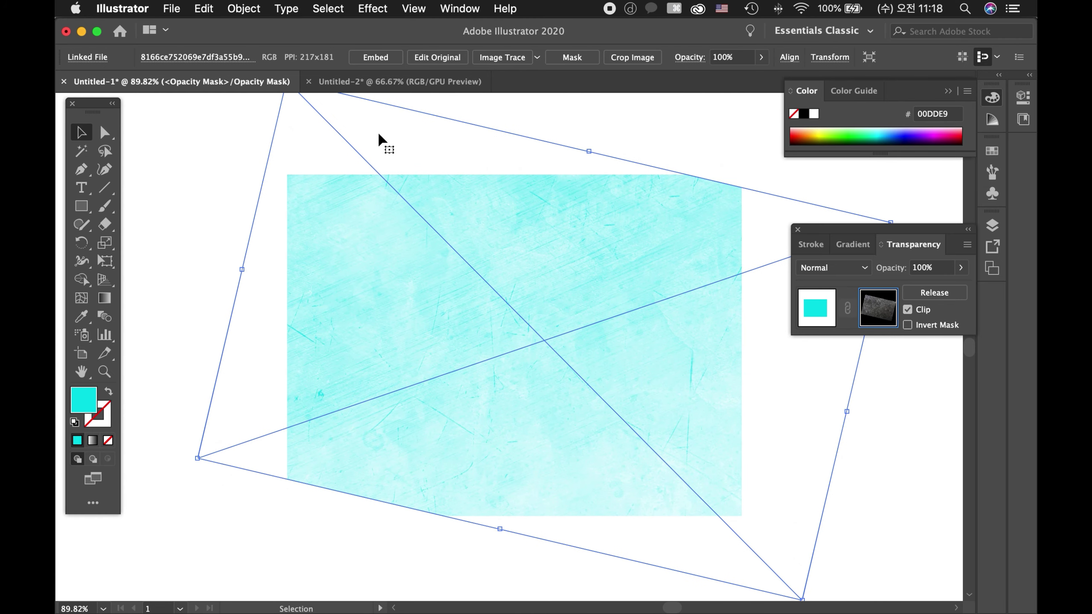
{"action": "left_click_drag", "start_coordinate": [631, 346], "coordinate": [611, 373]}
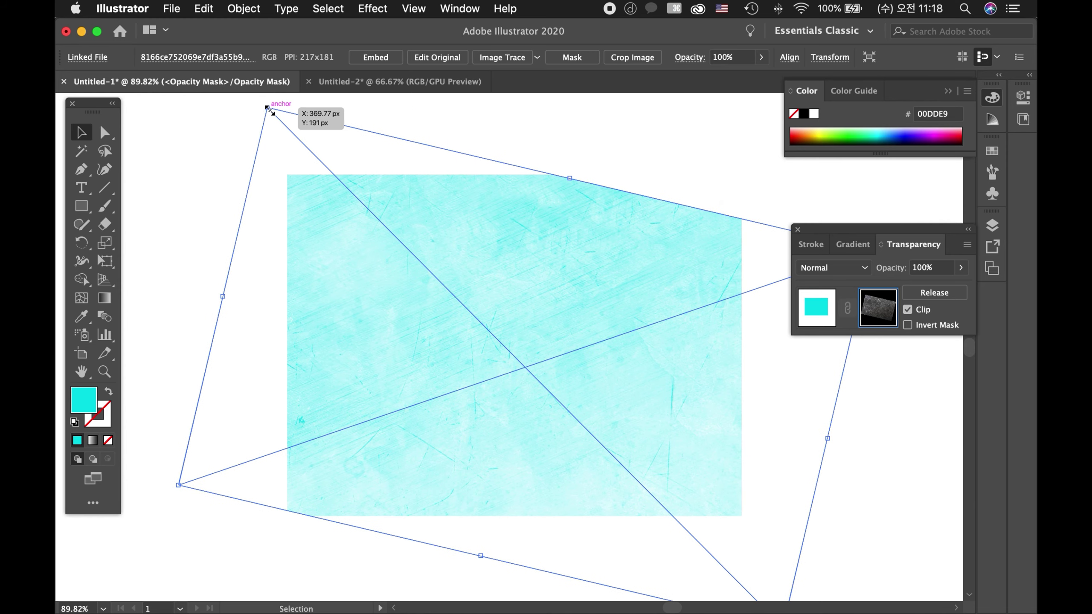
{"action": "left_click_drag", "start_coordinate": [267, 107], "coordinate": [259, 257]}
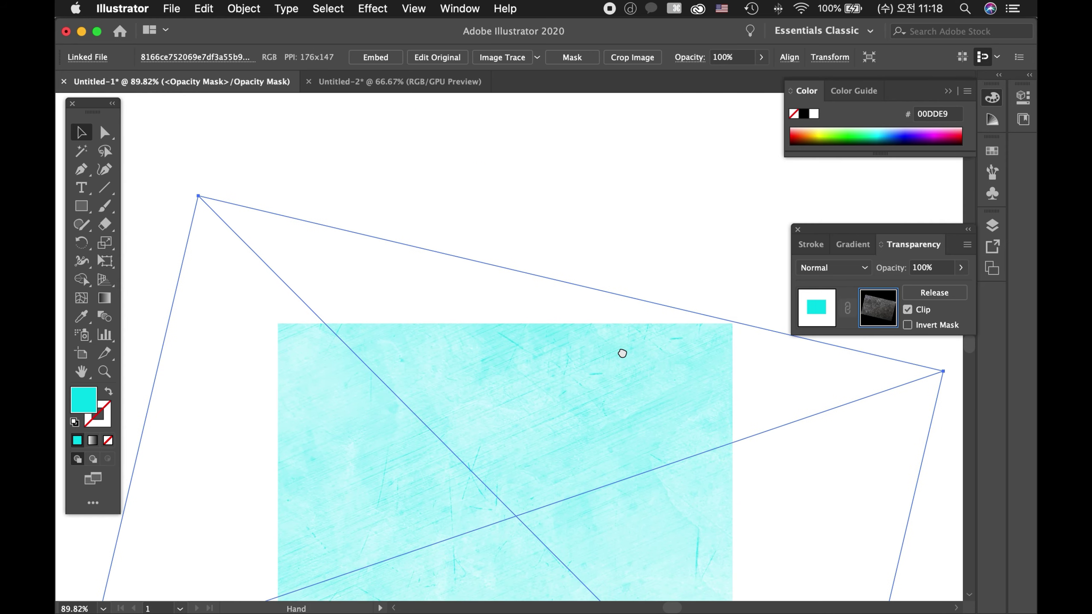
{"action": "left_click_drag", "start_coordinate": [622, 353], "coordinate": [600, 236]}
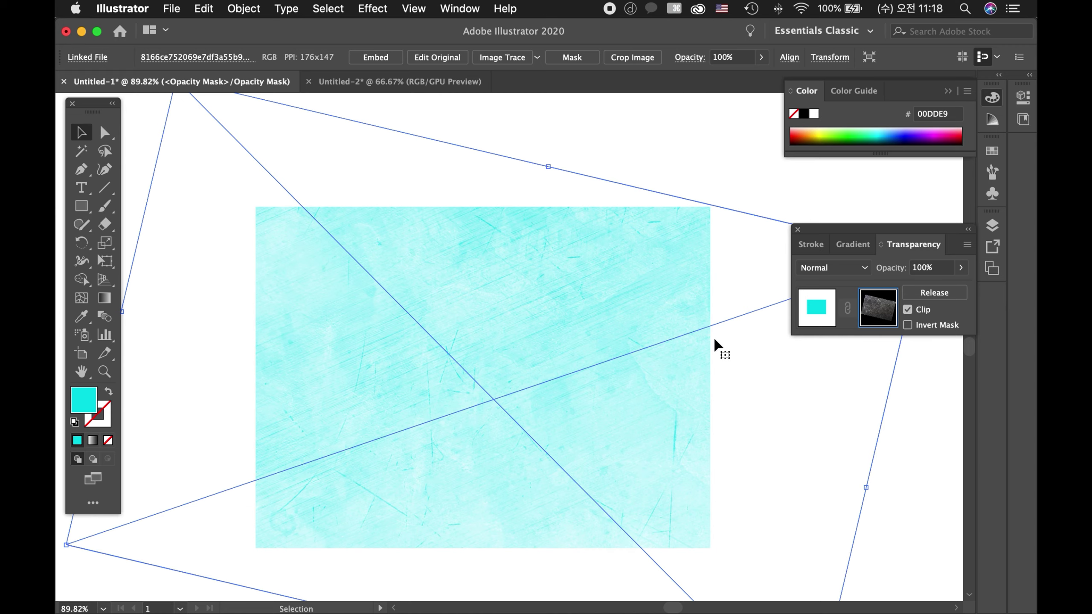
{"action": "left_click", "coordinate": [814, 314]}
{"action": "mouse_move", "coordinate": [632, 382]}
{"action": "left_mouse_down"}
{"action": "mouse_move", "coordinate": [608, 358]}
{"action": "mouse_move", "coordinate": [640, 356]}
{"action": "left_mouse_up"}
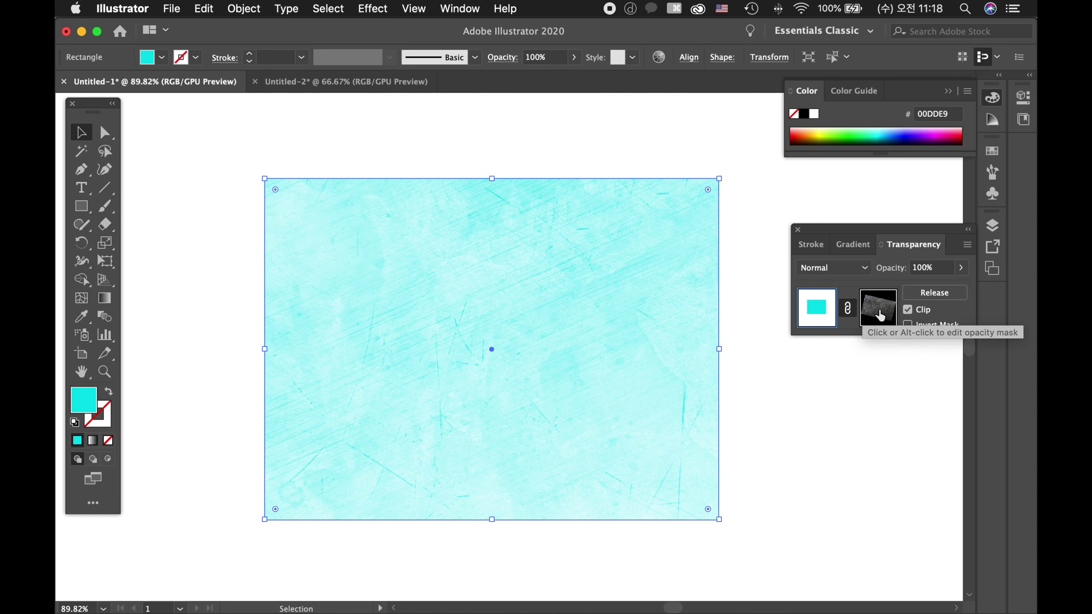
- Invert the rectangle's opacity mask, comparing it off and on, and leave it inverted
{"action": "left_click", "coordinate": [879, 314]}
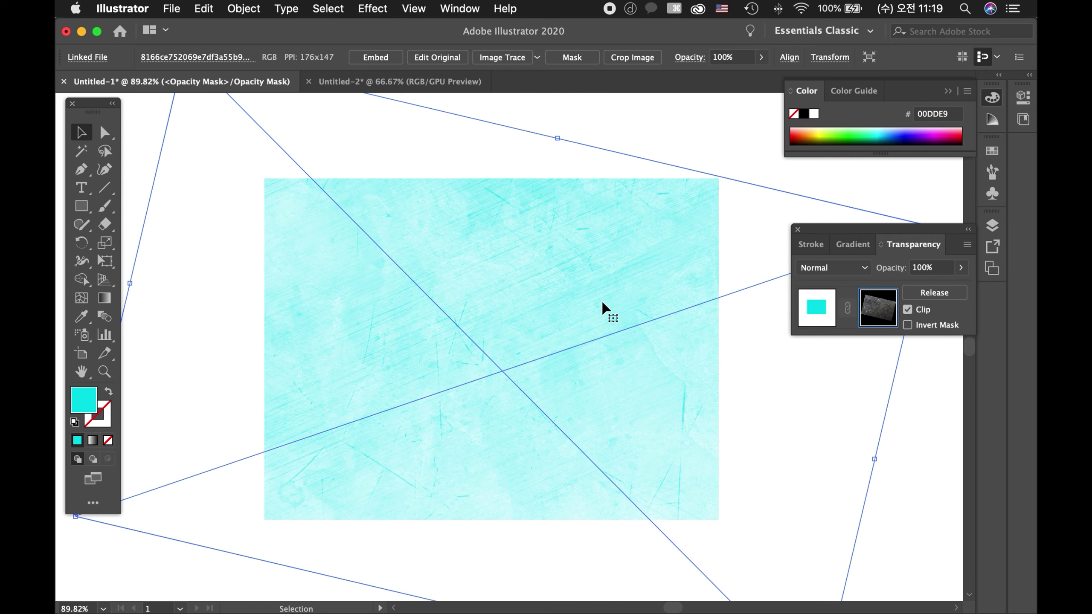
{"action": "left_click", "coordinate": [942, 329]}
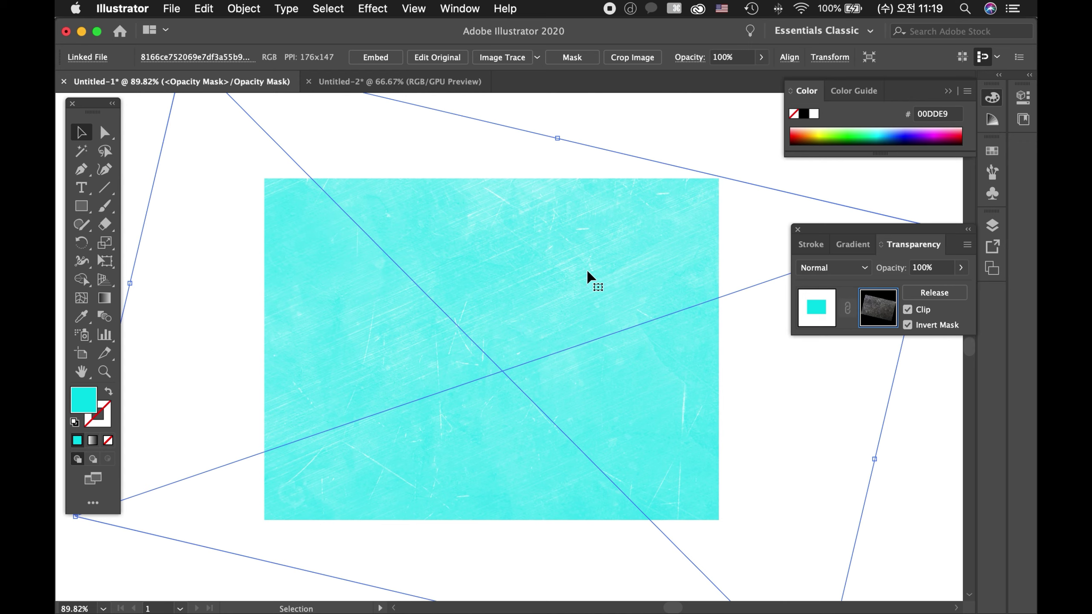
{"action": "key", "text": "ctrl+z"}
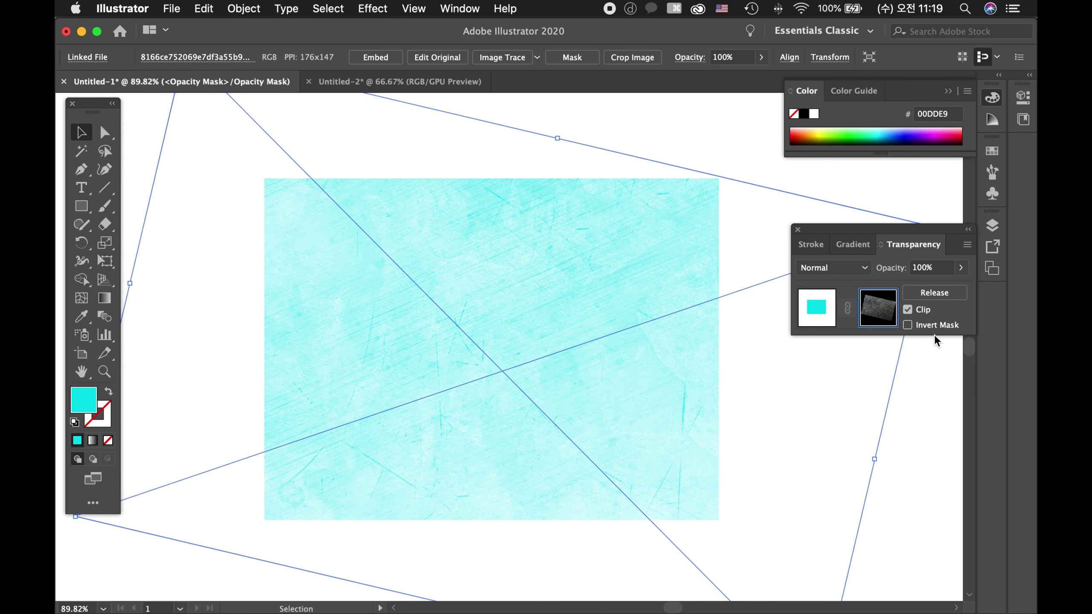
{"action": "left_click", "coordinate": [936, 326]}
{"action": "left_click", "coordinate": [936, 325]}
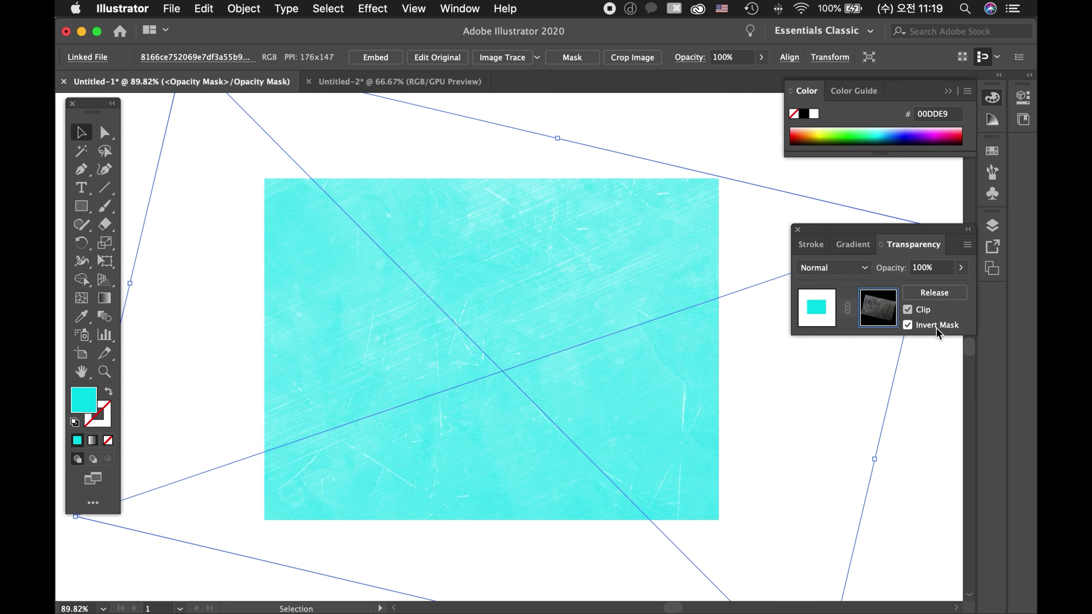
{"action": "left_click", "coordinate": [808, 320]}
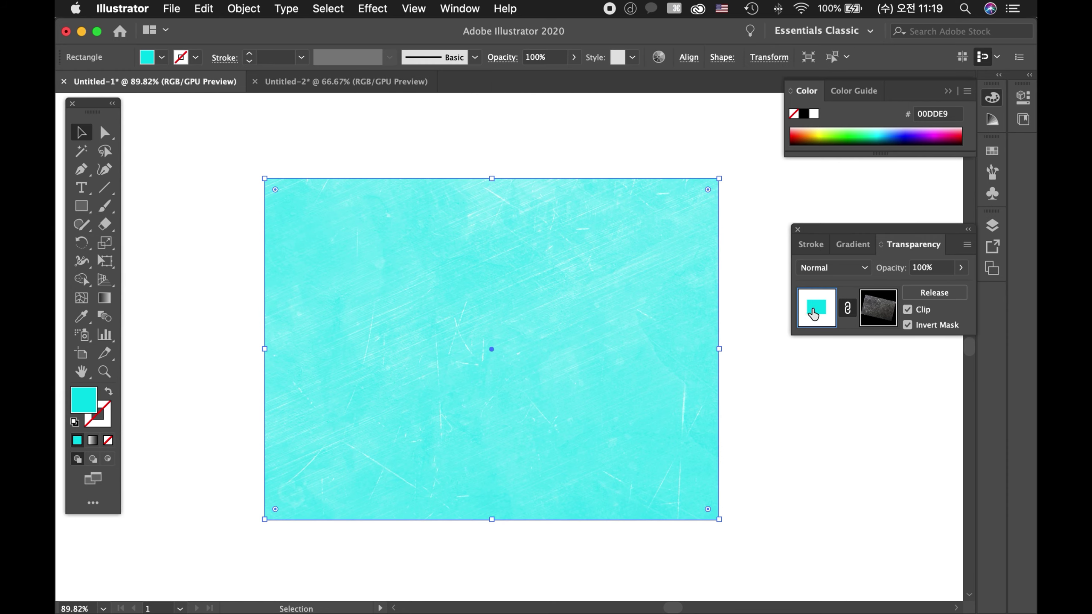
- Sweep the textured rectangle's fill from cyan to light blue, then deselect it
{"action": "left_click", "coordinate": [811, 131]}
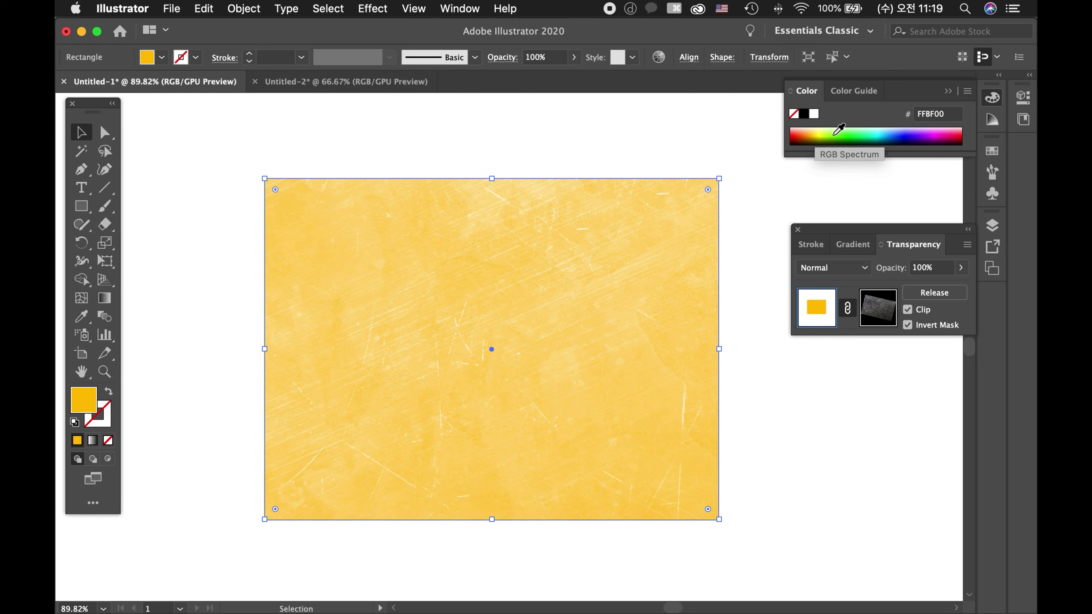
{"action": "left_click_drag", "start_coordinate": [837, 131], "coordinate": [902, 125]}
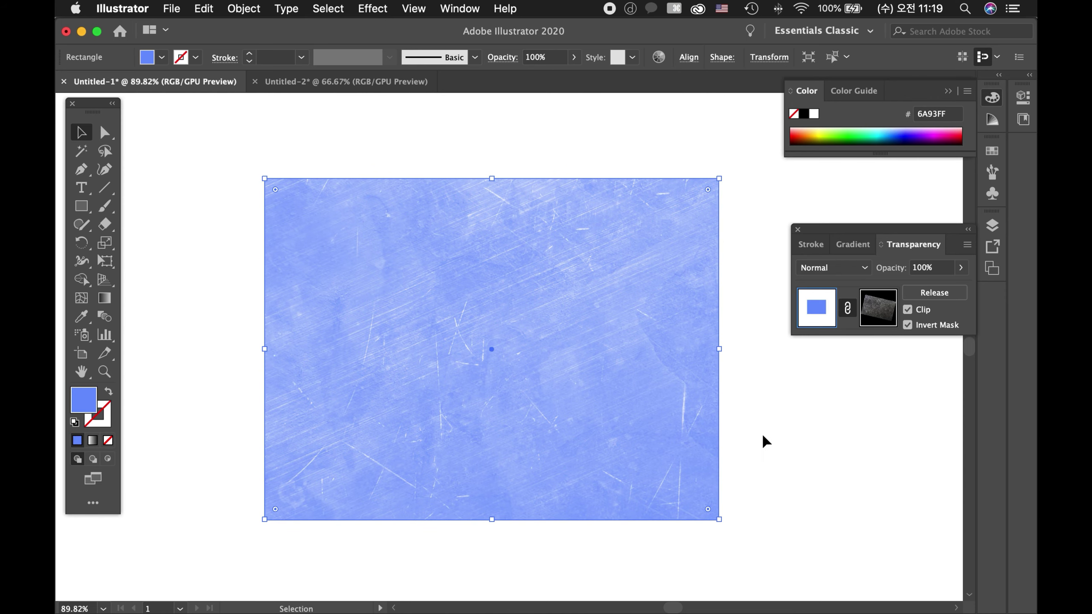
{"action": "left_click", "coordinate": [780, 427]}
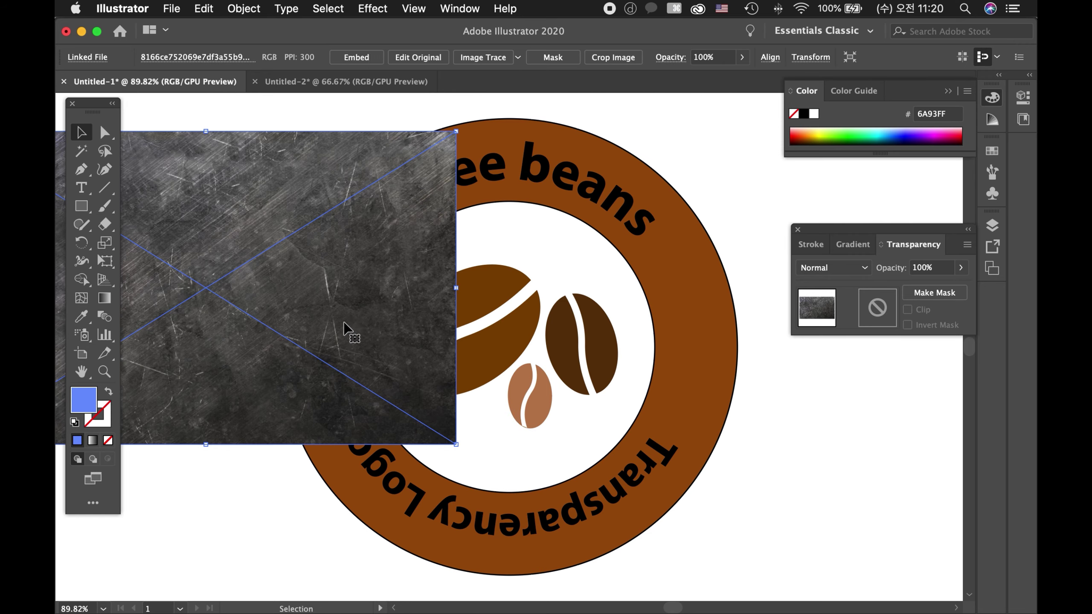
- Place the metal texture over the logo, enlarge it to cover, and rotate it 90° to portrait
{"action": "left_click_drag", "start_coordinate": [258, 188], "coordinate": [758, 501]}
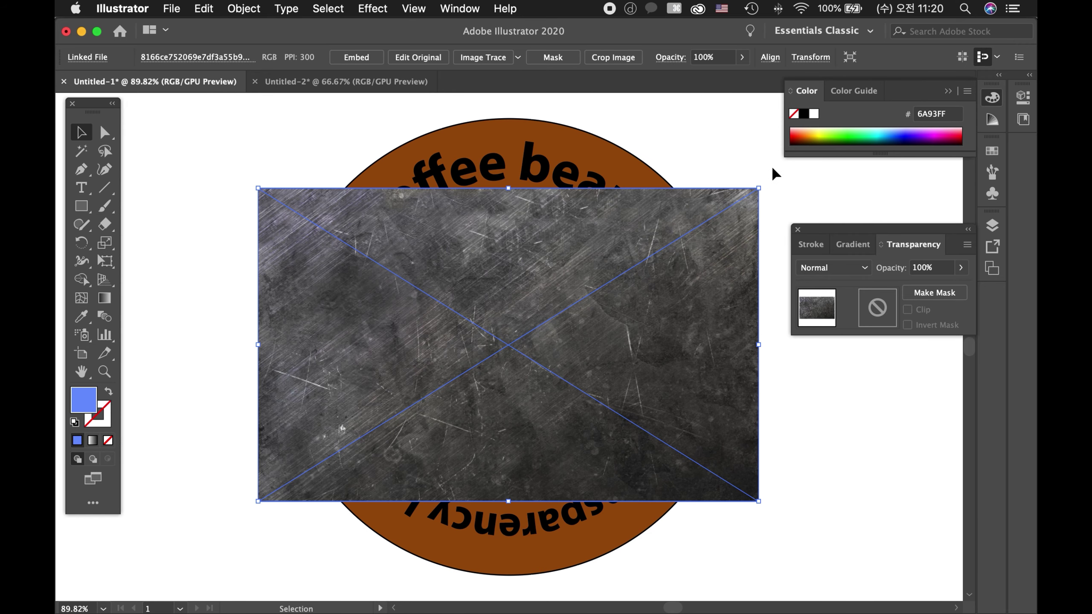
{"action": "left_click_drag", "start_coordinate": [759, 188], "coordinate": [784, 159]}
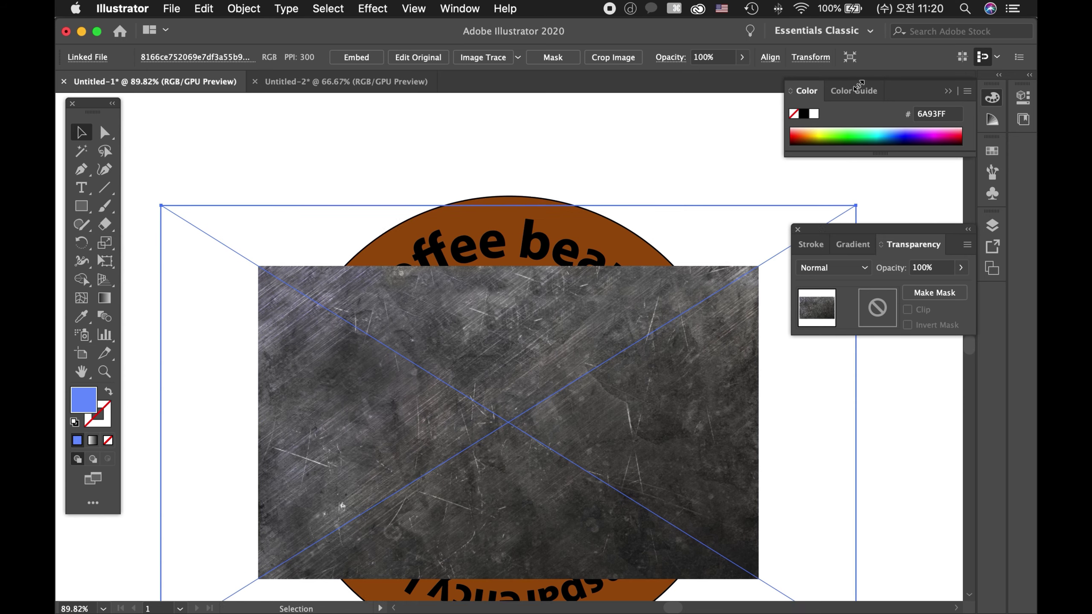
{"action": "left_click_drag", "start_coordinate": [784, 159], "coordinate": [897, 217]}
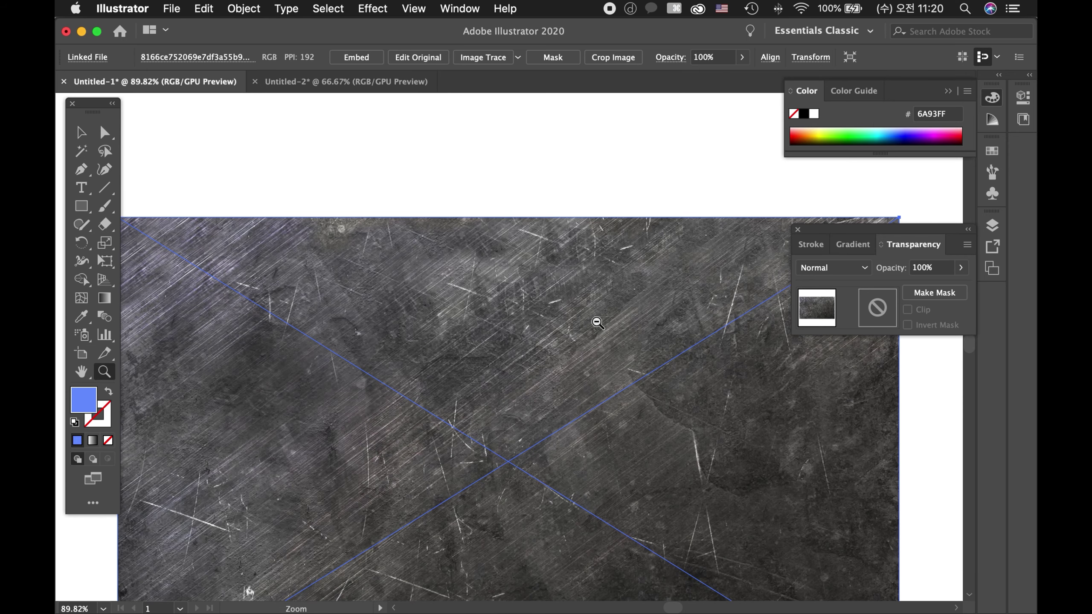
{"action": "key", "text": "ctrl+minus"}
{"action": "left_click_drag", "start_coordinate": [572, 409], "coordinate": [593, 306]}
{"action": "key", "text": "v"}
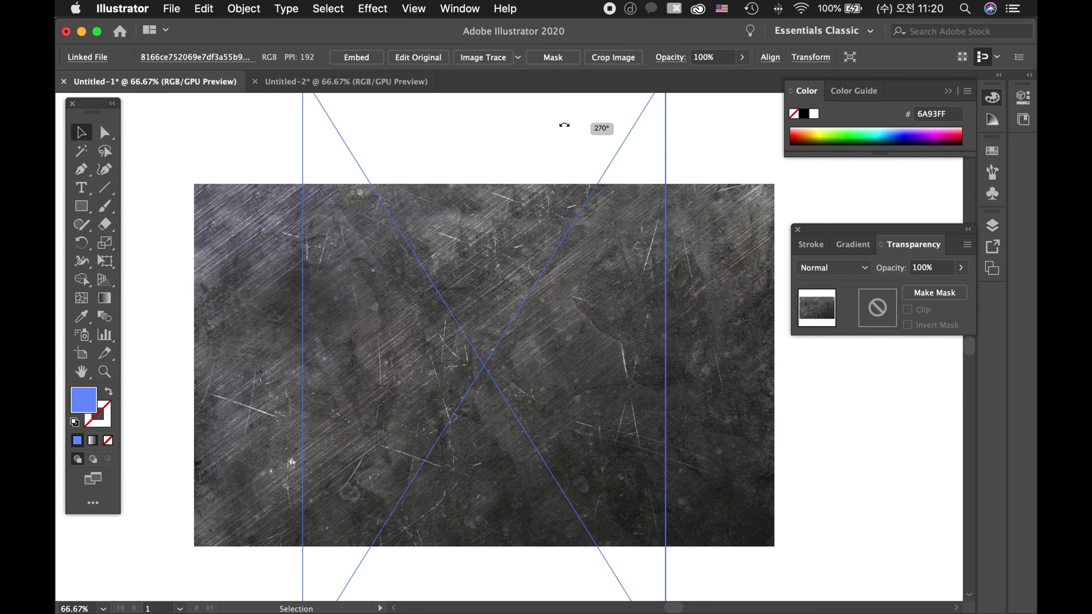
{"action": "left_click_drag", "start_coordinate": [193, 176], "coordinate": [576, 125]}
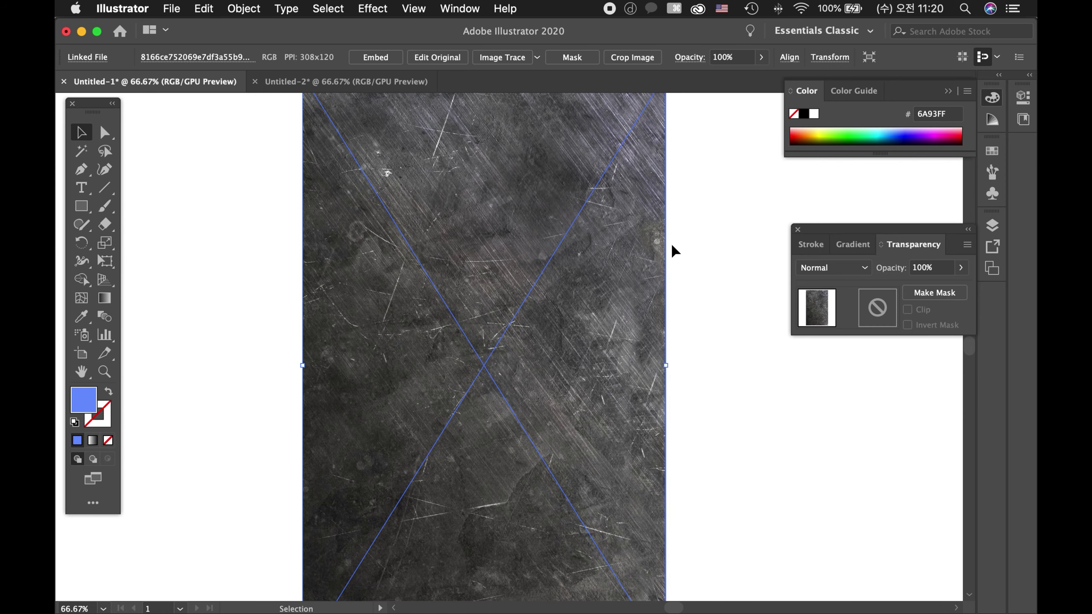
{"action": "left_click", "coordinate": [671, 267]}
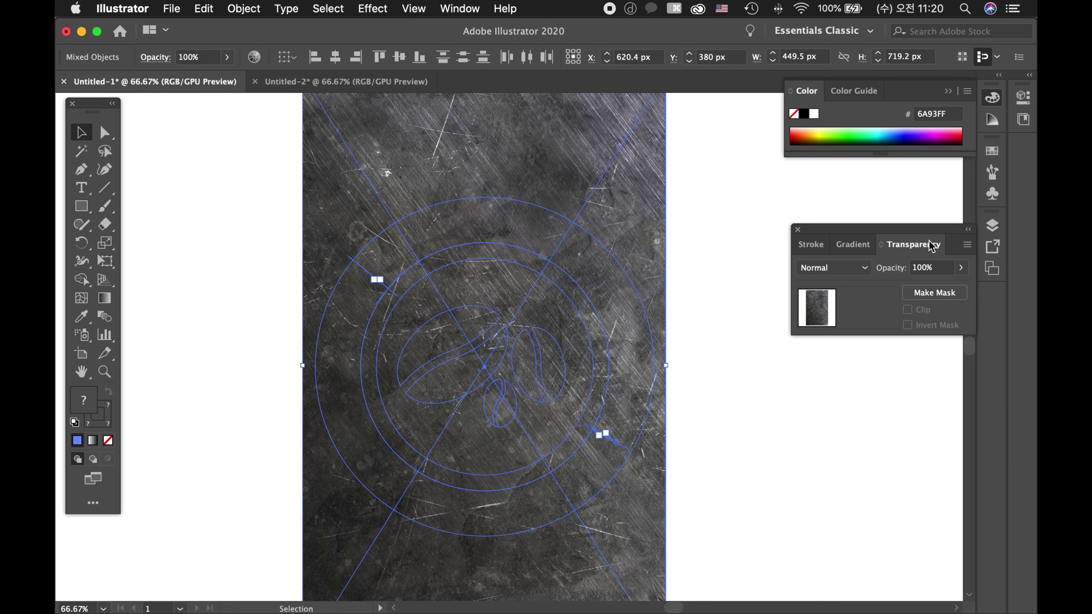
- Make an inverted opacity mask from the texture on the logo and open the mask for editing
{"action": "left_click", "coordinate": [932, 291]}
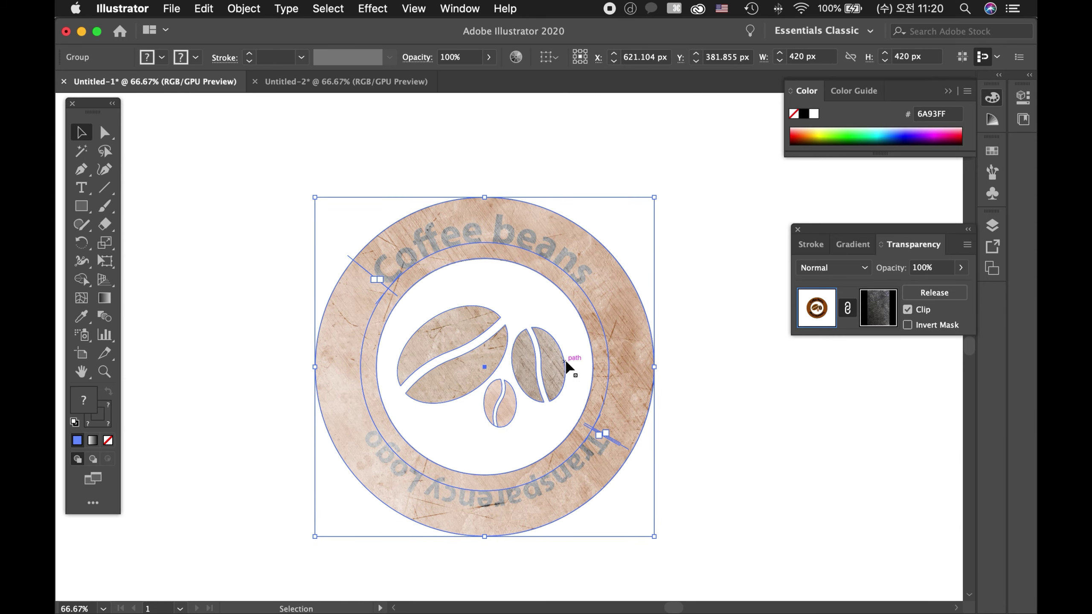
{"action": "left_click", "coordinate": [940, 326]}
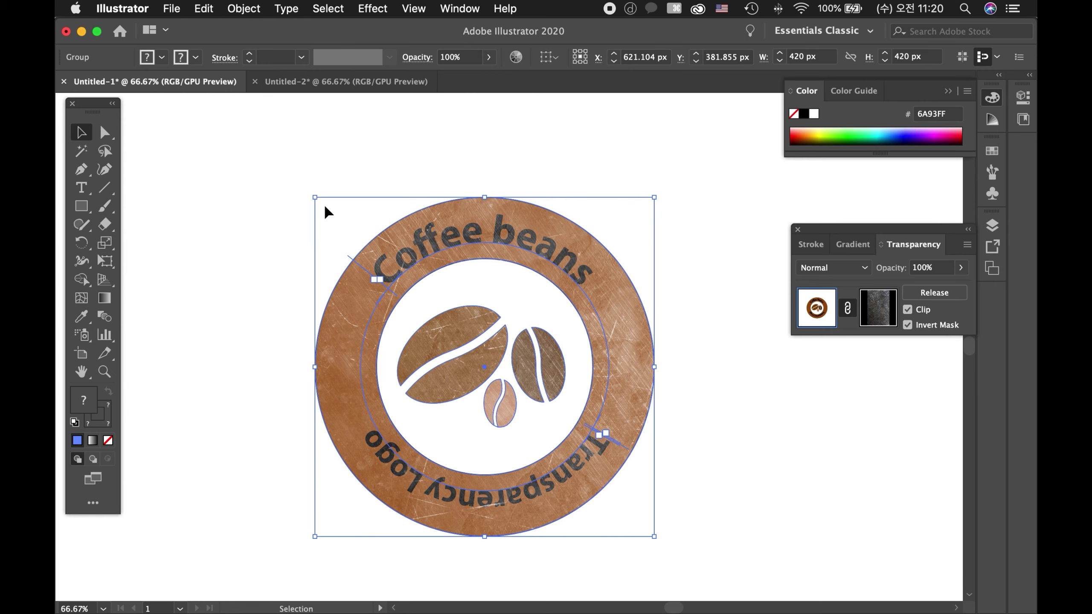
{"action": "left_click", "coordinate": [883, 315]}
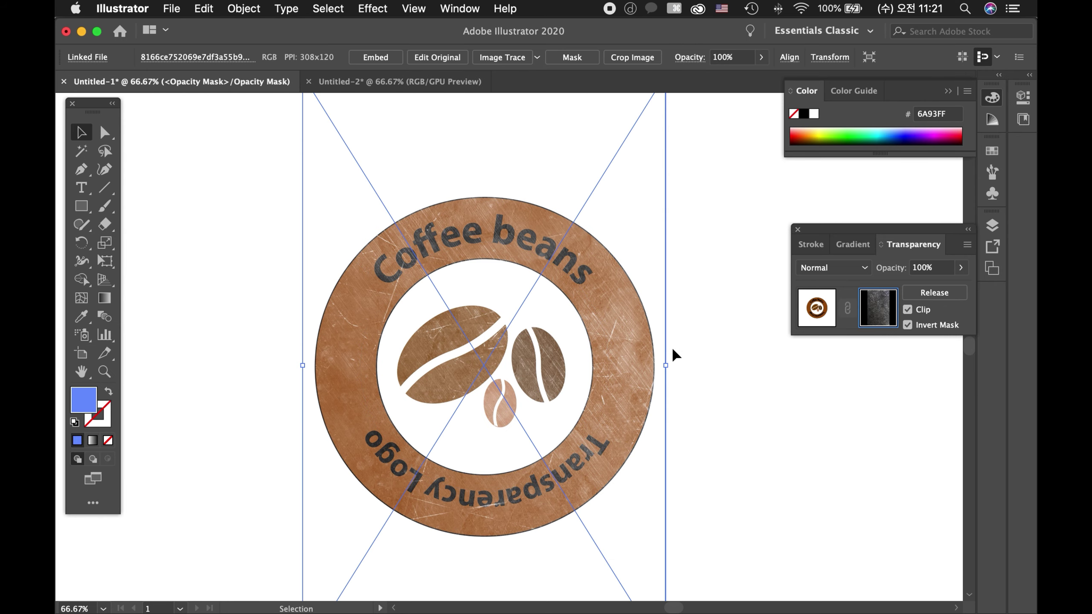
- Widen the mask texture on both sides and move it down
{"action": "left_click_drag", "start_coordinate": [666, 368], "coordinate": [666, 368]}
{"action": "left_click_drag", "start_coordinate": [666, 366], "coordinate": [759, 365]}
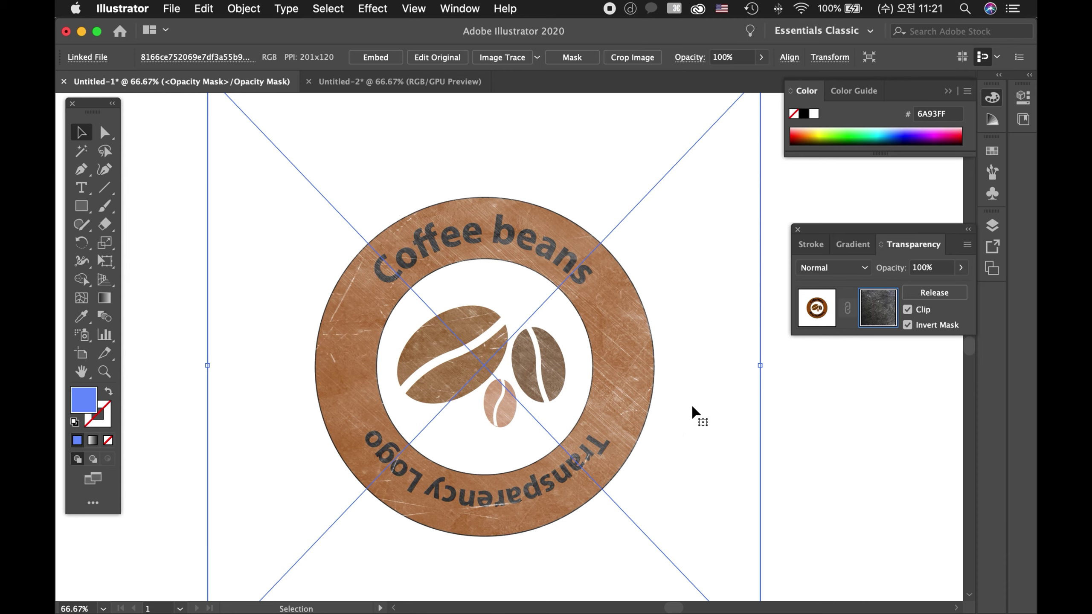
{"action": "left_click_drag", "start_coordinate": [660, 258], "coordinate": [655, 305]}
{"action": "key", "text": "super+shift+a"}
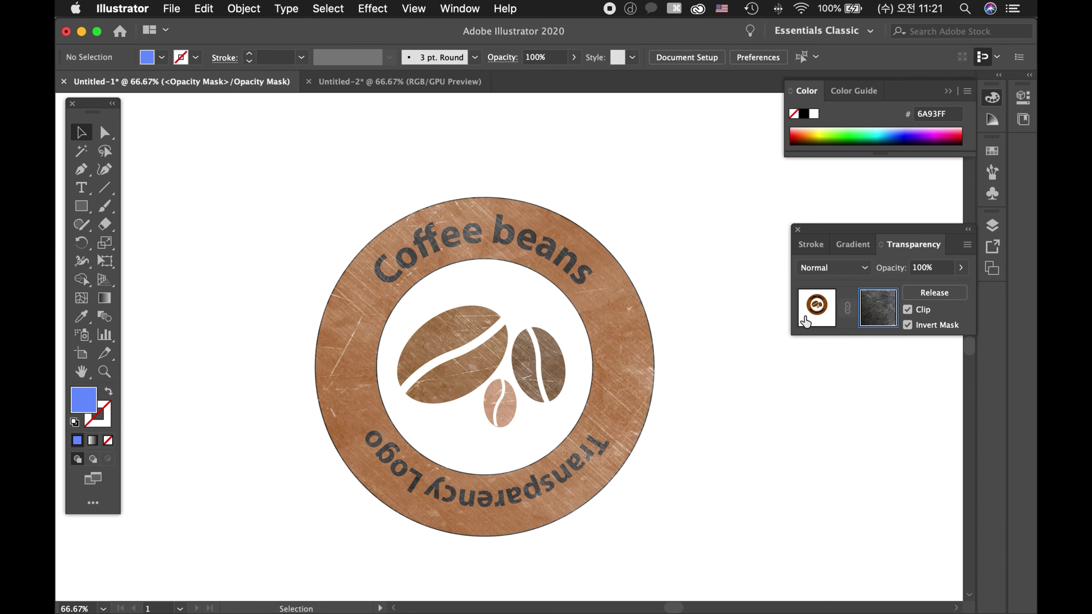
- Move the logo left and down, then shift the mask texture to the right
{"action": "left_click", "coordinate": [820, 315]}
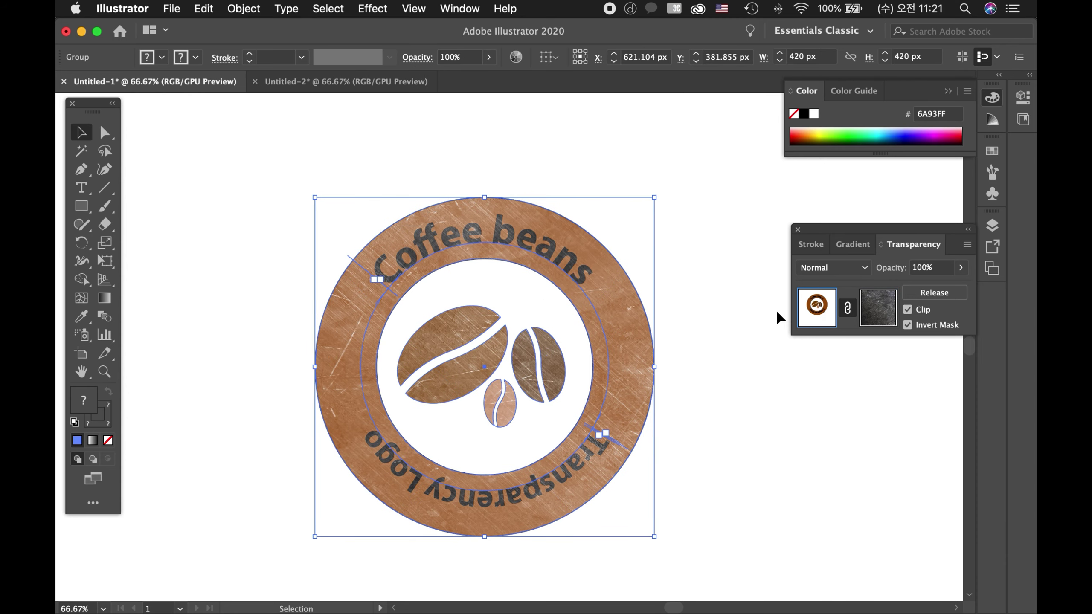
{"action": "left_click_drag", "start_coordinate": [569, 347], "coordinate": [413, 373]}
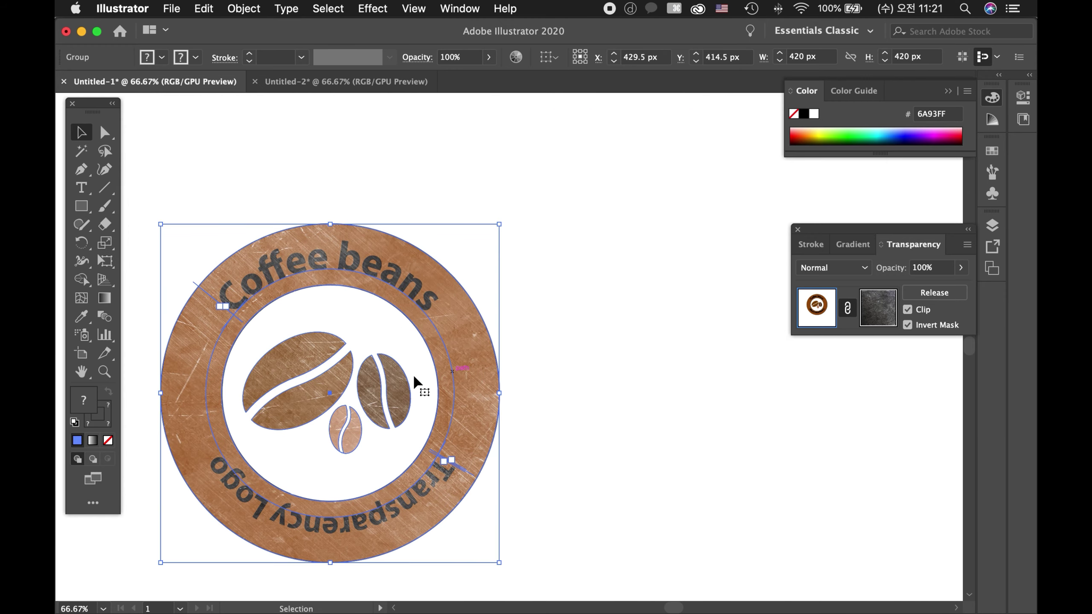
{"action": "key", "text": "super+z"}
{"action": "key", "text": "super+shift+z"}
{"action": "left_click", "coordinate": [876, 317]}
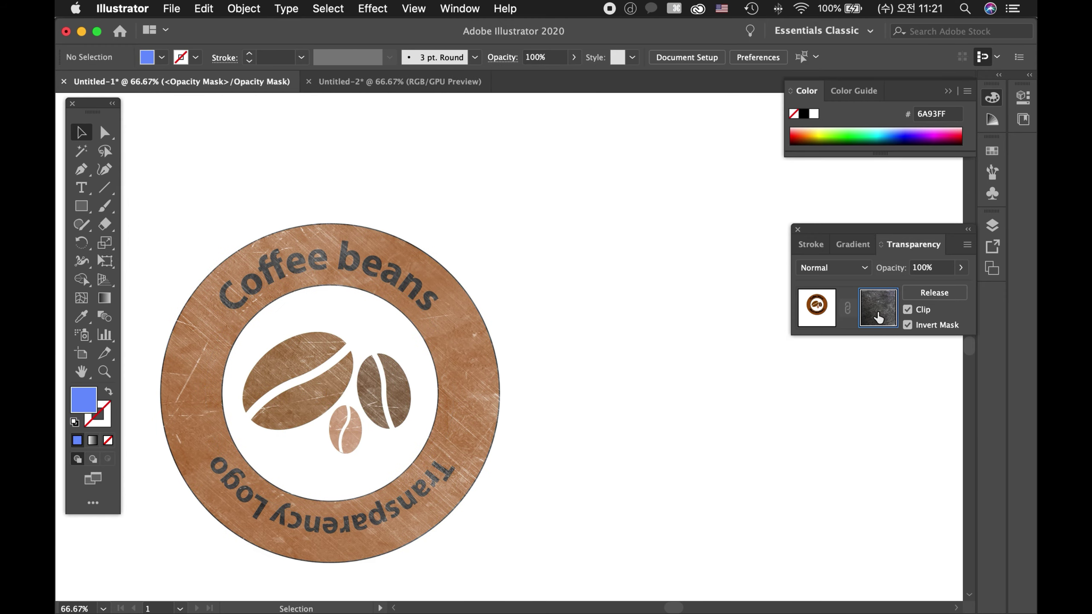
{"action": "mouse_move", "coordinate": [505, 334]}
{"action": "left_mouse_down"}
{"action": "mouse_move", "coordinate": [748, 285]}
{"action": "mouse_move", "coordinate": [700, 377]}
{"action": "mouse_move", "coordinate": [732, 406]}
{"action": "mouse_move", "coordinate": [482, 385]}
{"action": "mouse_move", "coordinate": [656, 425]}
{"action": "mouse_move", "coordinate": [551, 425]}
{"action": "left_mouse_up"}
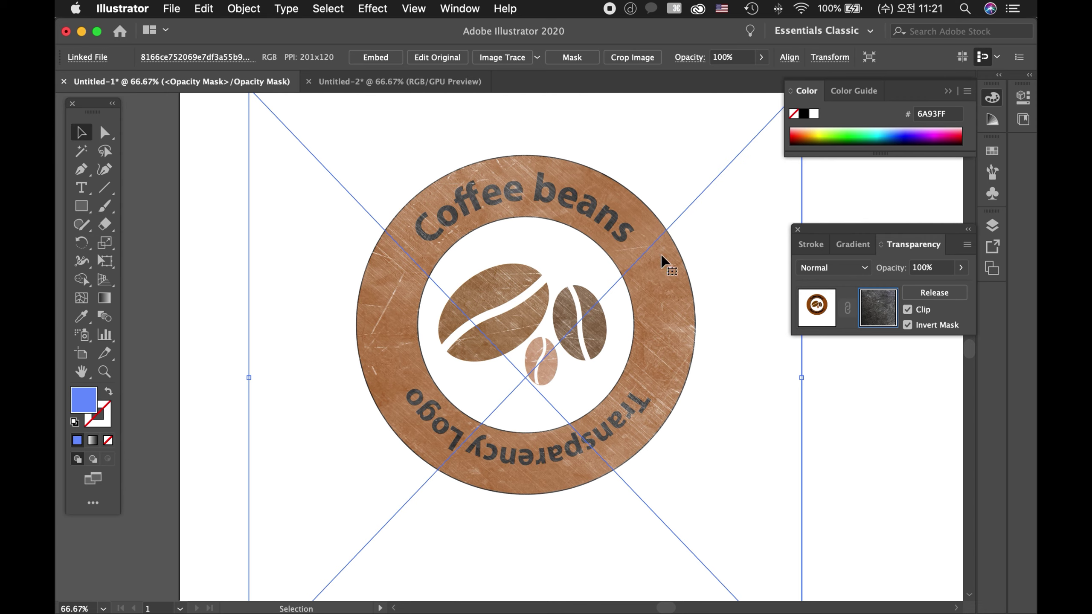
- Exit mask editing and drag the whole scratched coffee-beans logo to the right
{"action": "left_click", "coordinate": [816, 316]}
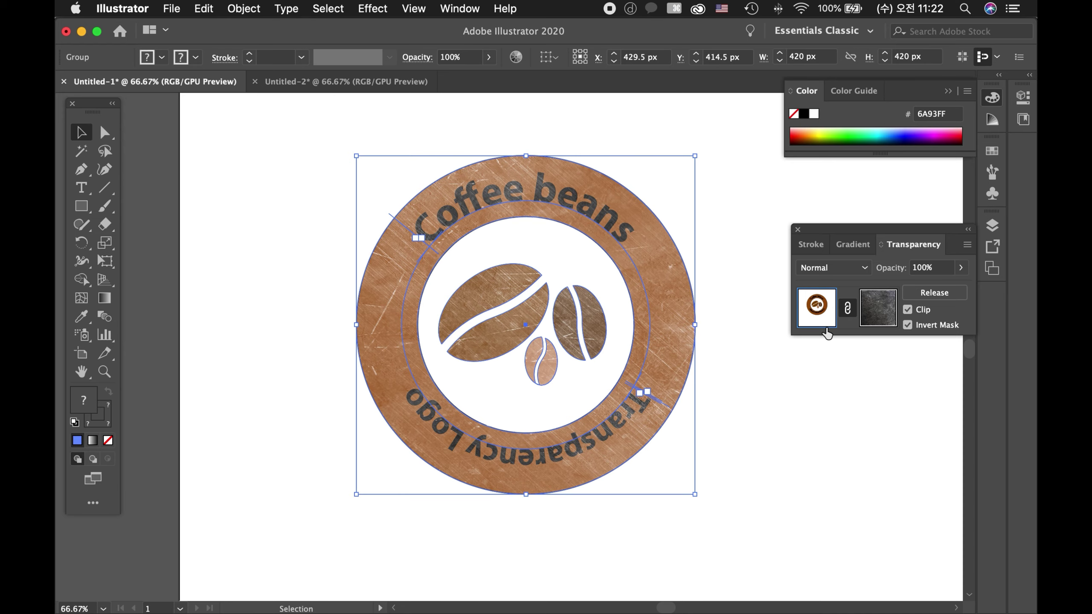
{"action": "left_click_drag", "start_coordinate": [531, 336], "coordinate": [665, 327]}
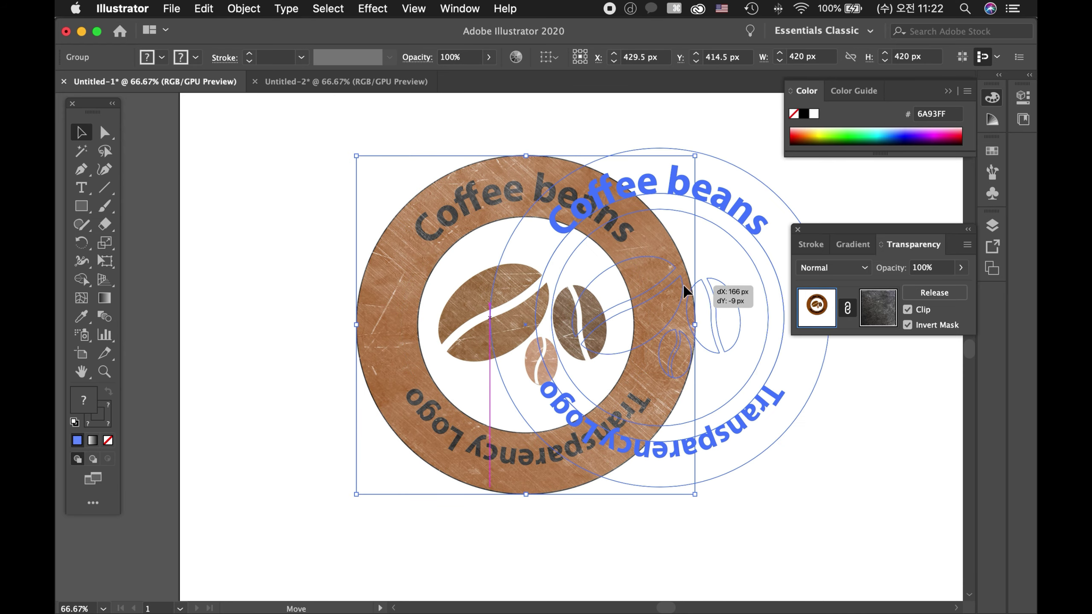
{"action": "scroll", "coordinate": [665, 328], "scroll_direction": "right", "scroll_amount": 5}
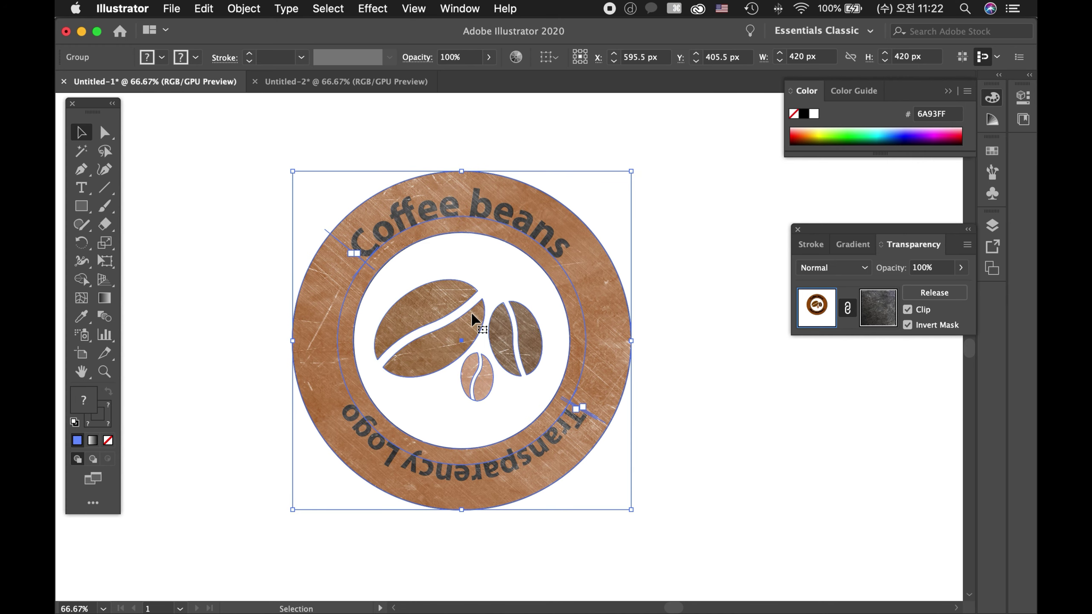